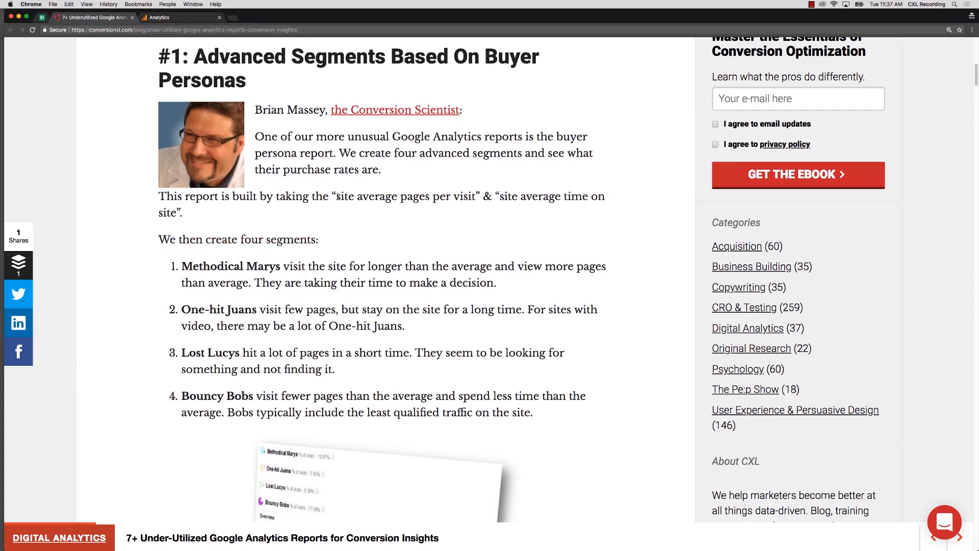
Review the article's site averages and its descriptions of the Methodical Marys and Bouncy Bobs segments
drag(337, 197, 476, 201)
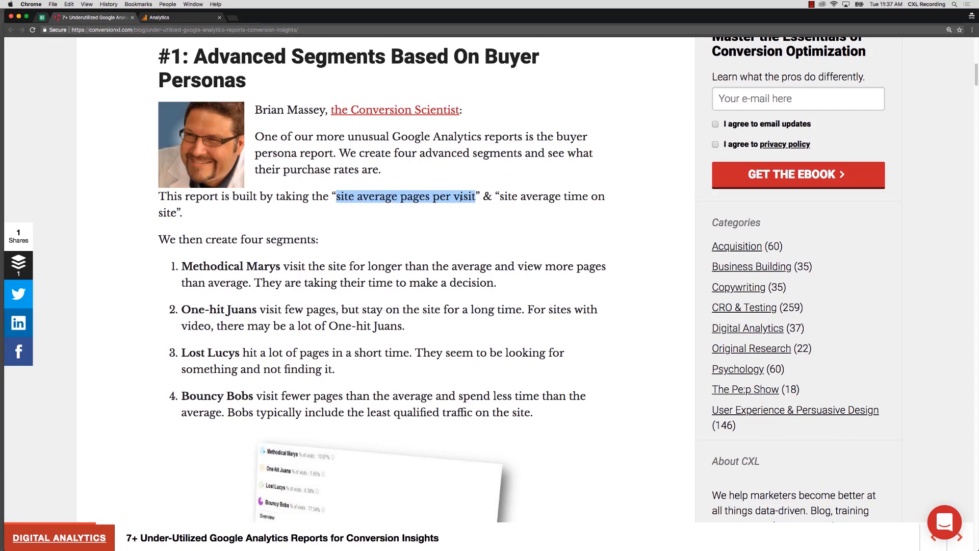
drag(501, 198, 158, 197)
shift+click(178, 214)
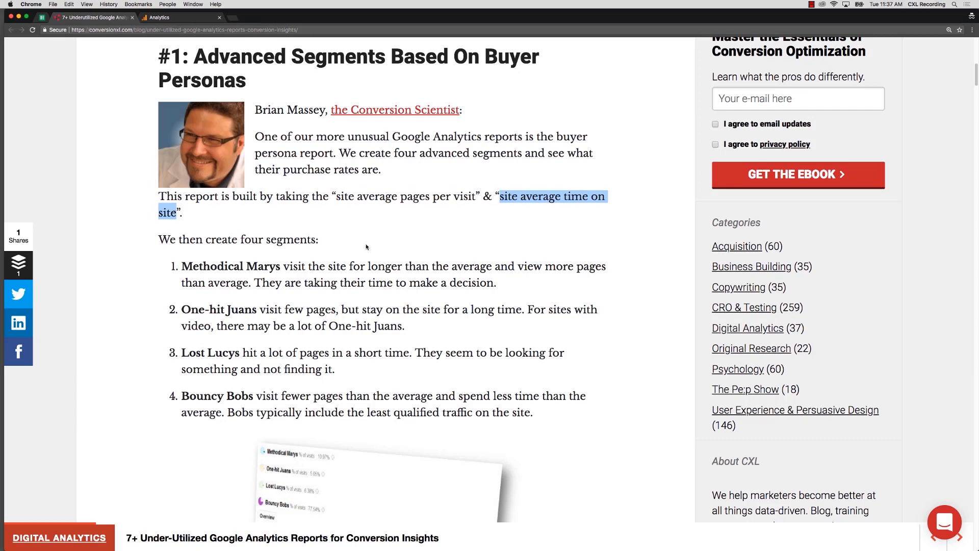
scroll(365, 267, down, 1)
scroll(336, 278, up, 1)
scroll(316, 279, down, 1)
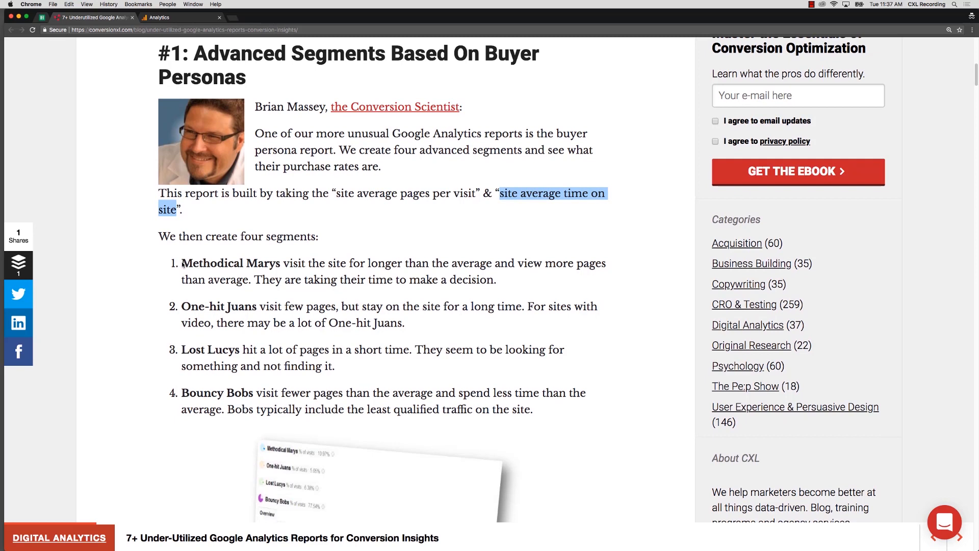
drag(182, 264, 280, 263)
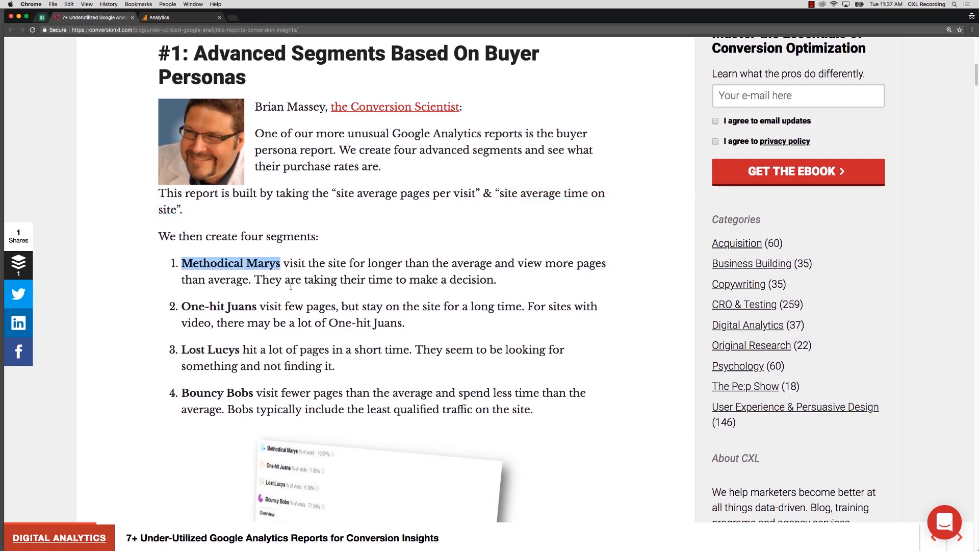
click(304, 280)
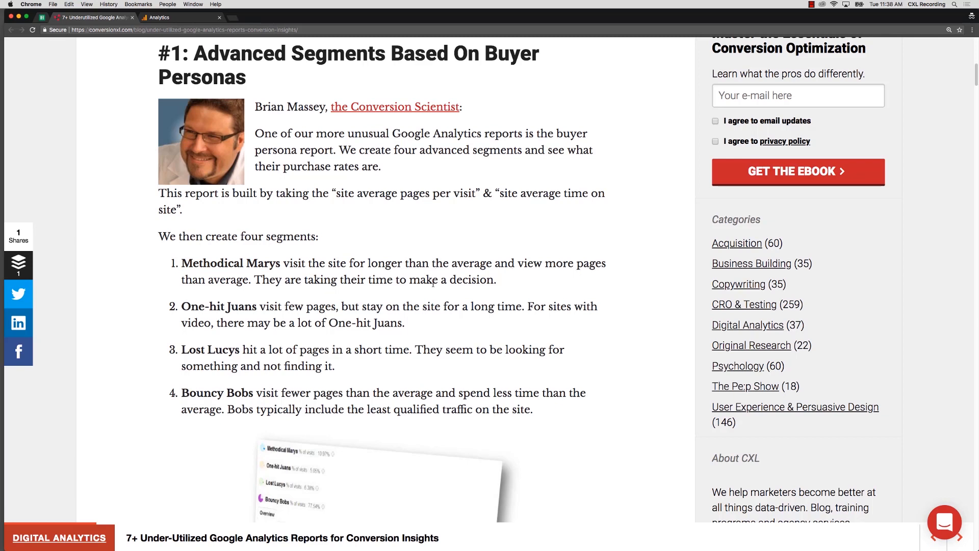
drag(183, 393, 560, 393)
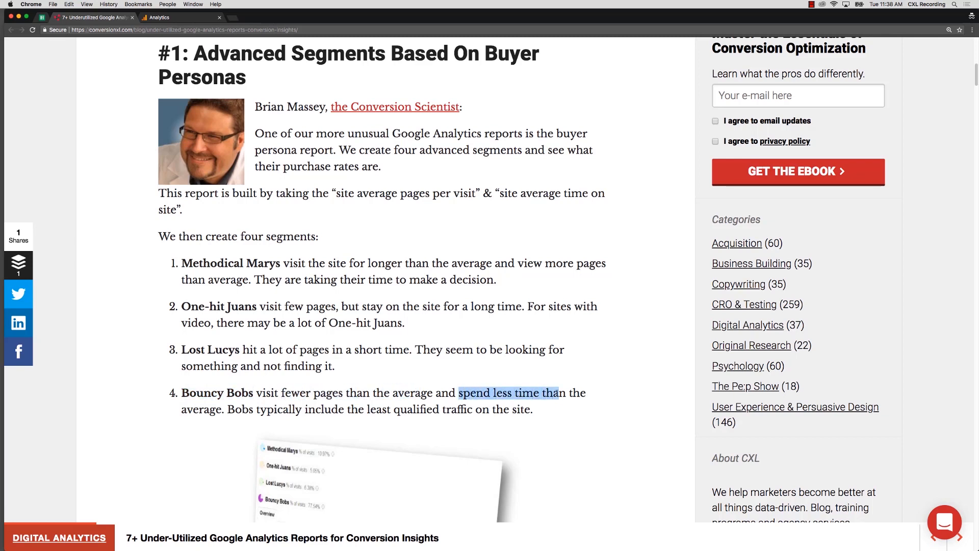
Switch to Google Analytics and examine the site-wide pages per session and average session duration in the Source/Medium report
click(179, 18)
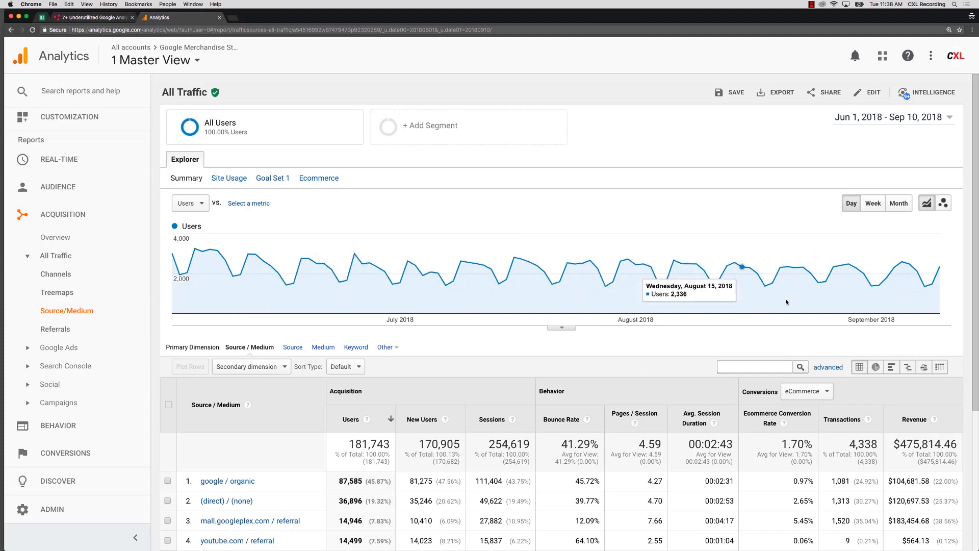
scroll(678, 368, down, 2)
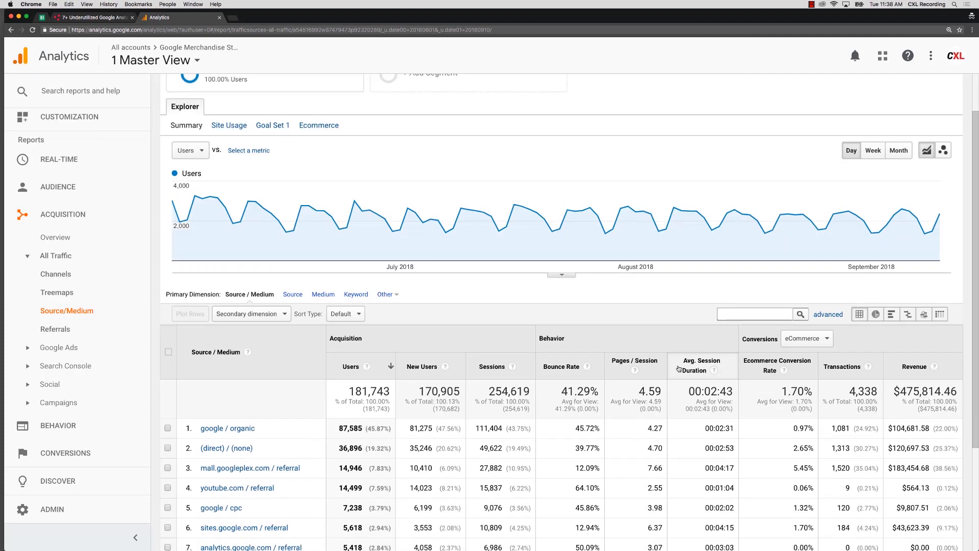
scroll(678, 369, down, 2)
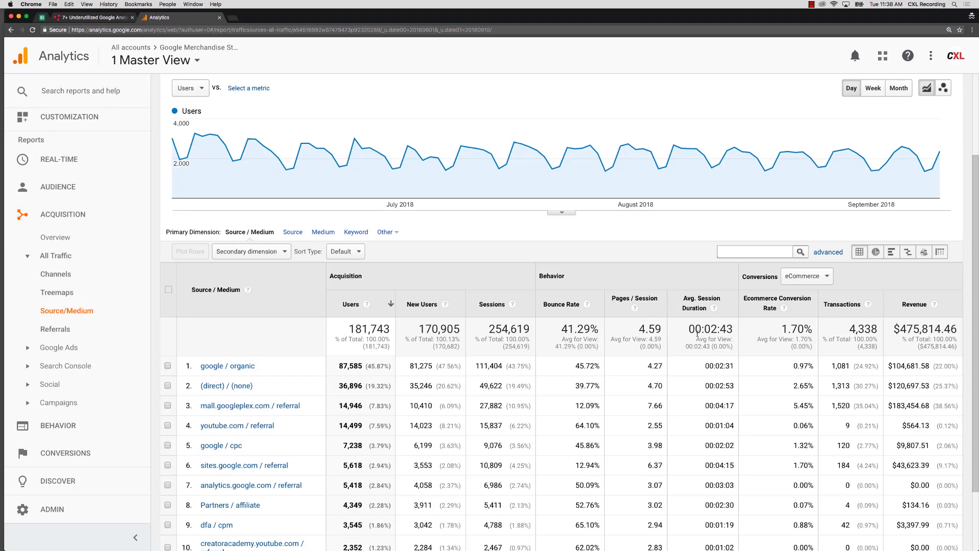
scroll(417, 207, up, 3)
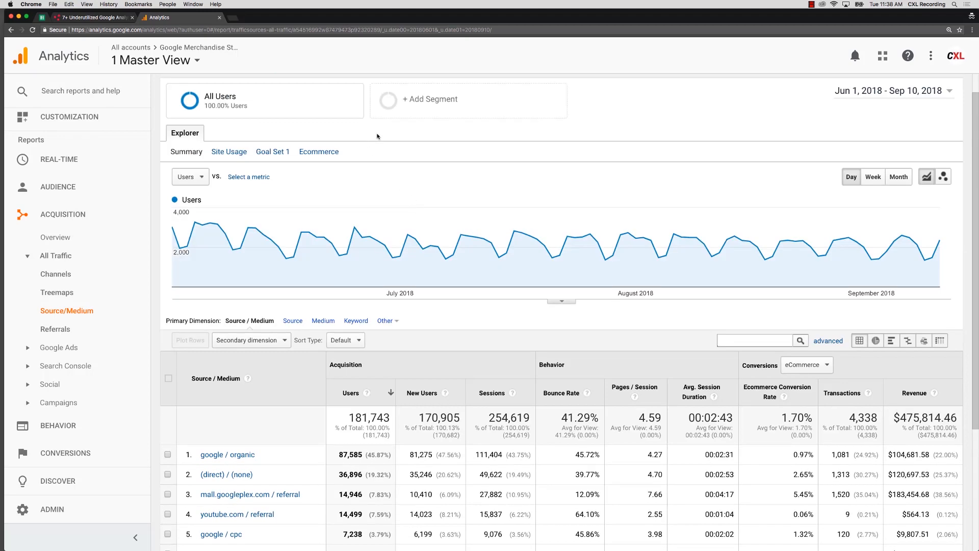
Start a new custom segment with its advanced Conditions open, and check the report's average session duration
click(421, 110)
click(213, 172)
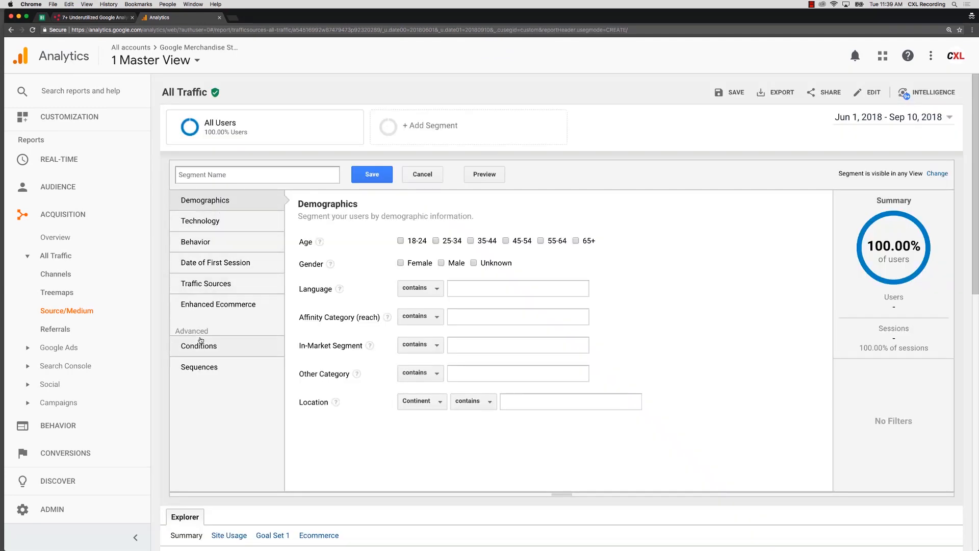
click(200, 347)
scroll(397, 394, down, 10)
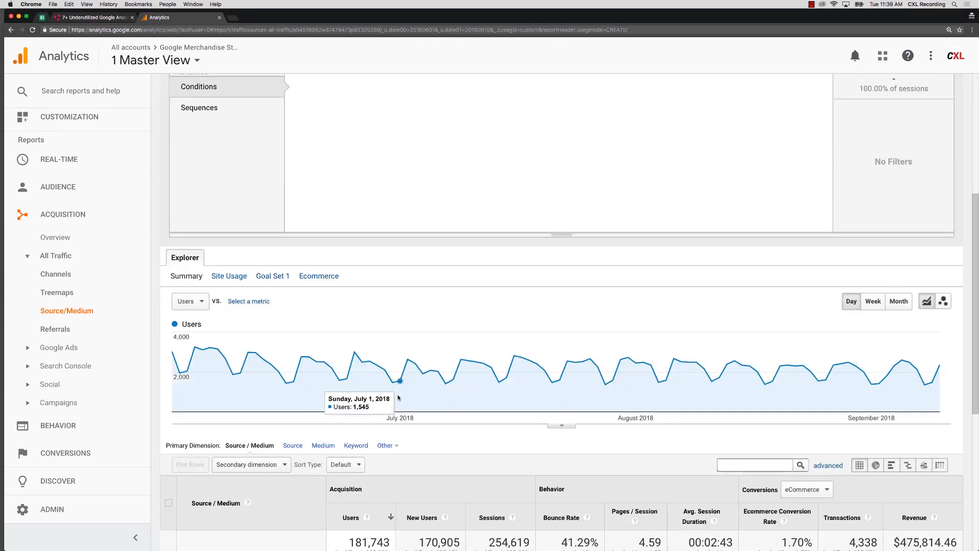
scroll(612, 431, up, 2)
scroll(613, 430, down, 1)
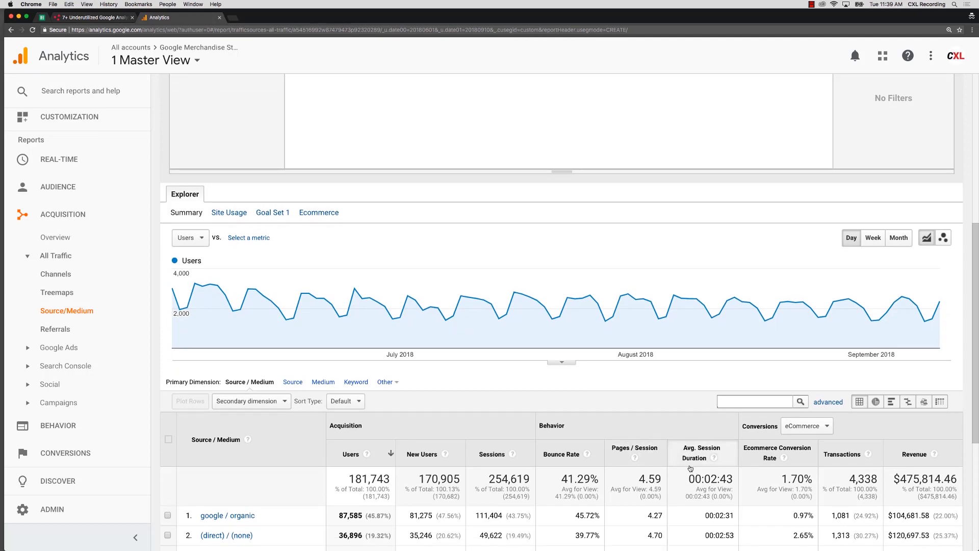
scroll(706, 459, up, 7)
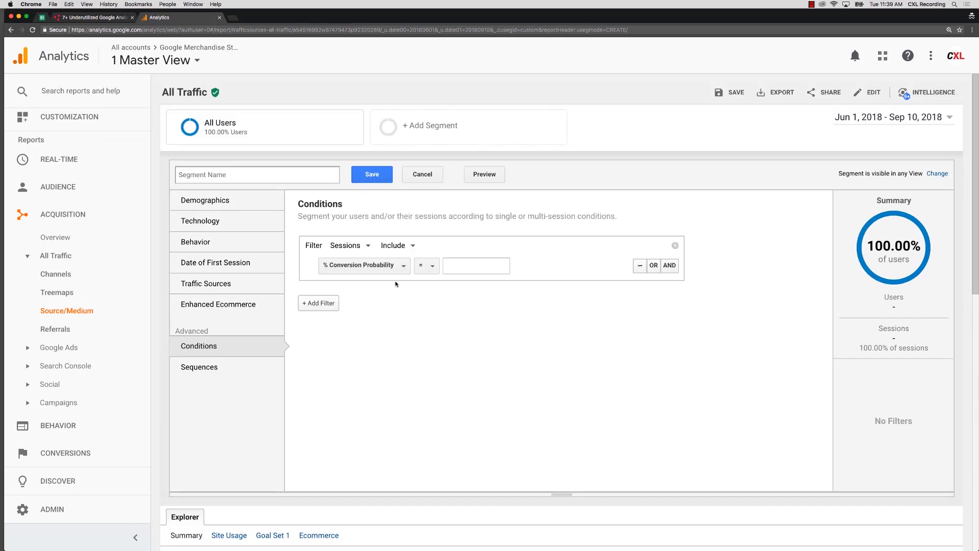
Set the segment's first condition to use the Session Duration metric
click(372, 267)
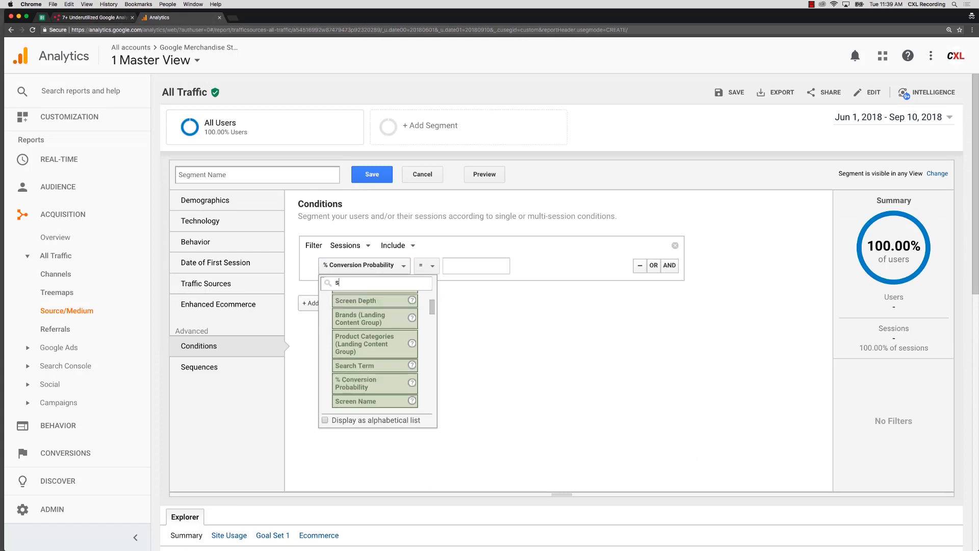
text(session dur)
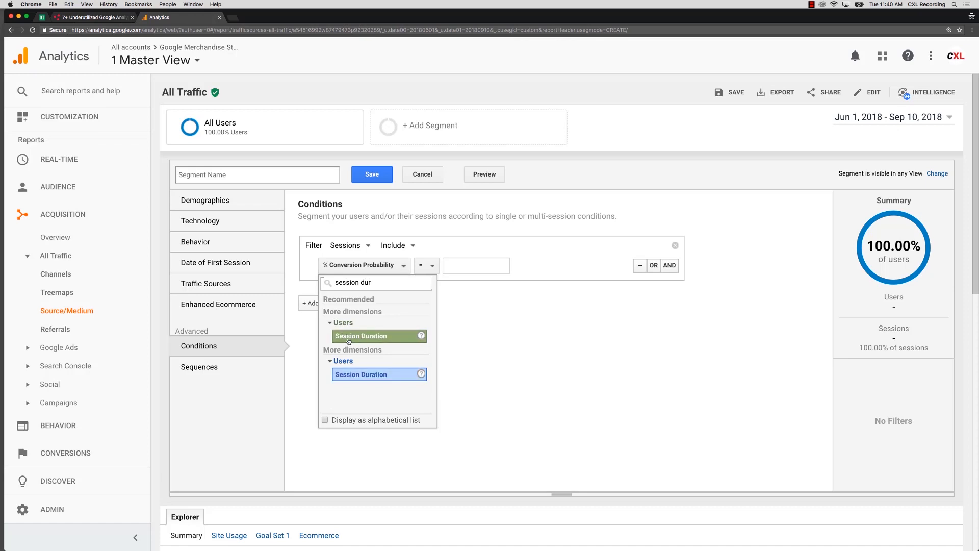
click(359, 377)
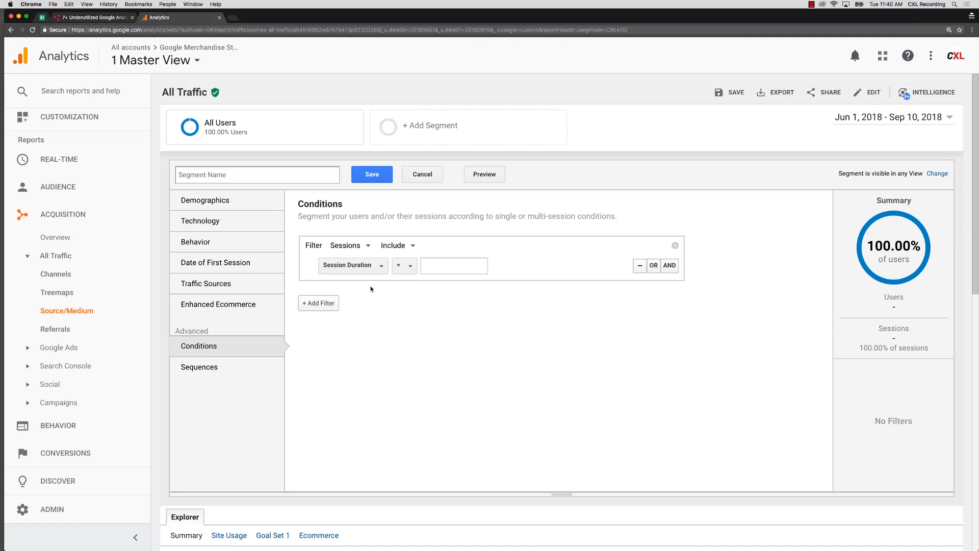
click(410, 269)
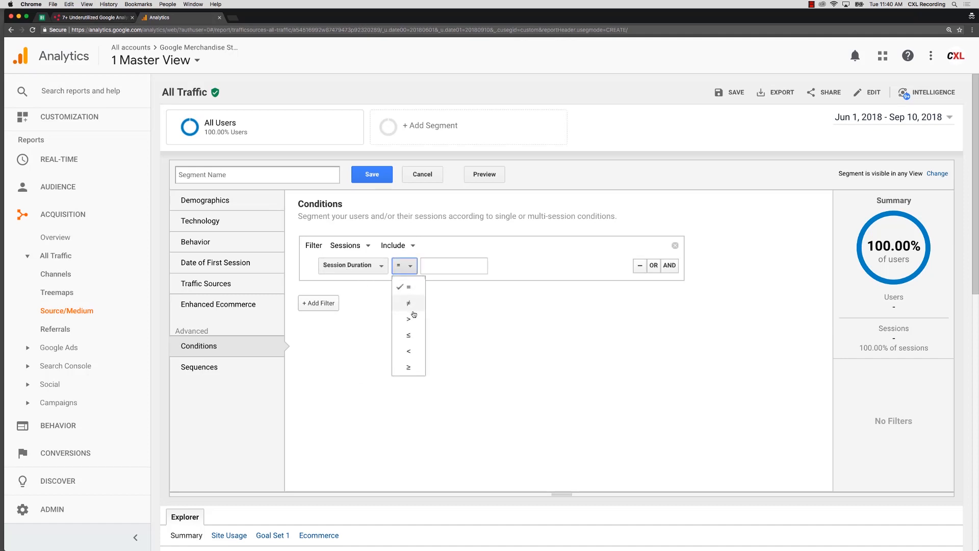
click(409, 367)
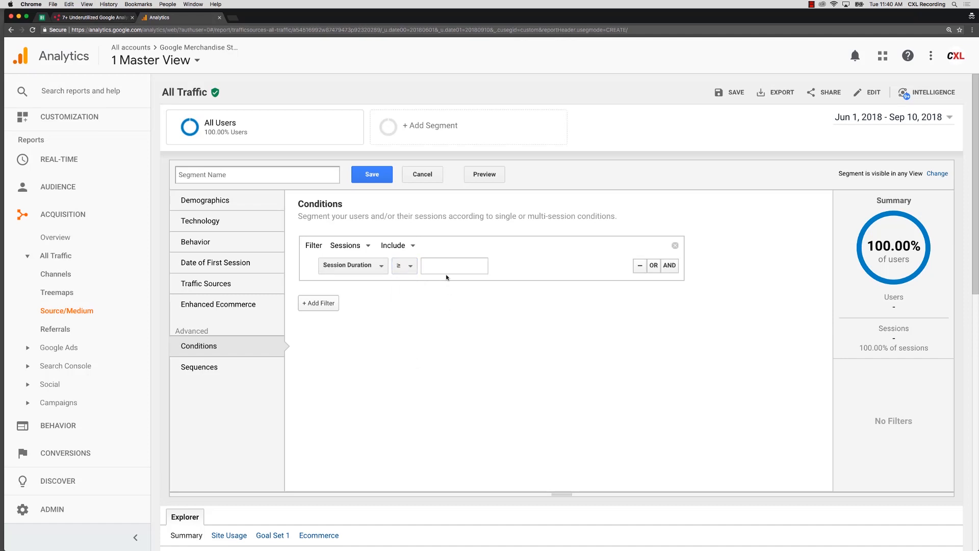
click(444, 265)
text(4)
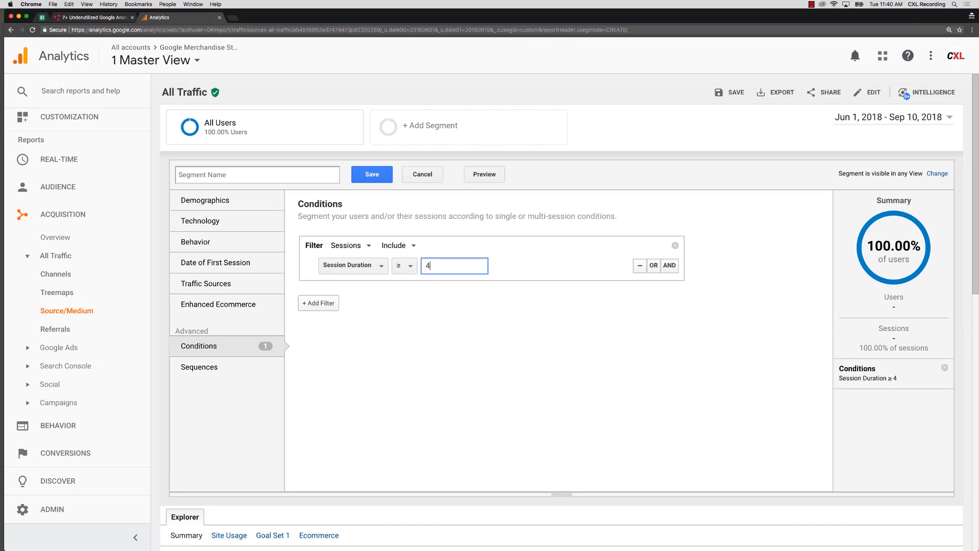
key(BackSpace)
key(BackSpace)
text(2)
key(BackSpace)
Check the average session duration in the report and set the Session Duration condition to ≥ 3
click(404, 265)
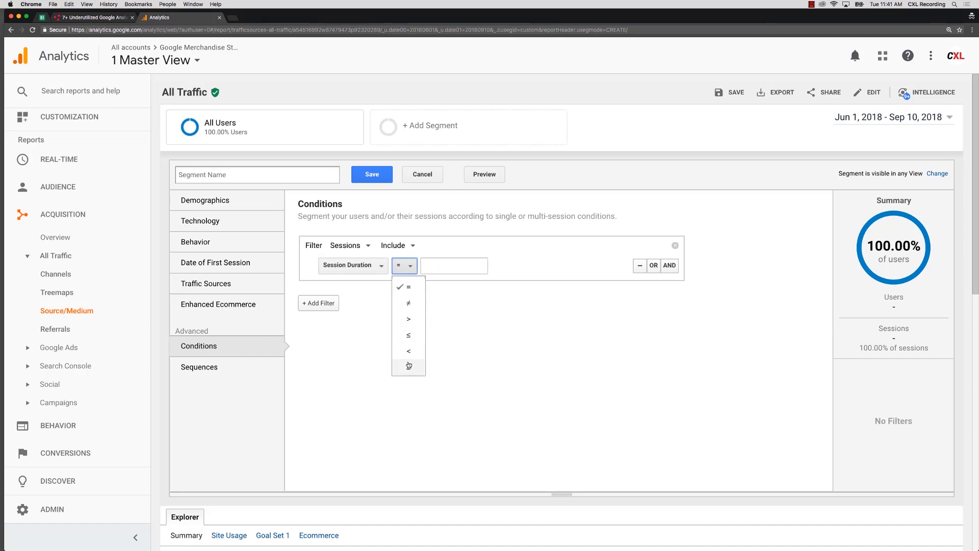
click(408, 368)
scroll(509, 352, down, 10)
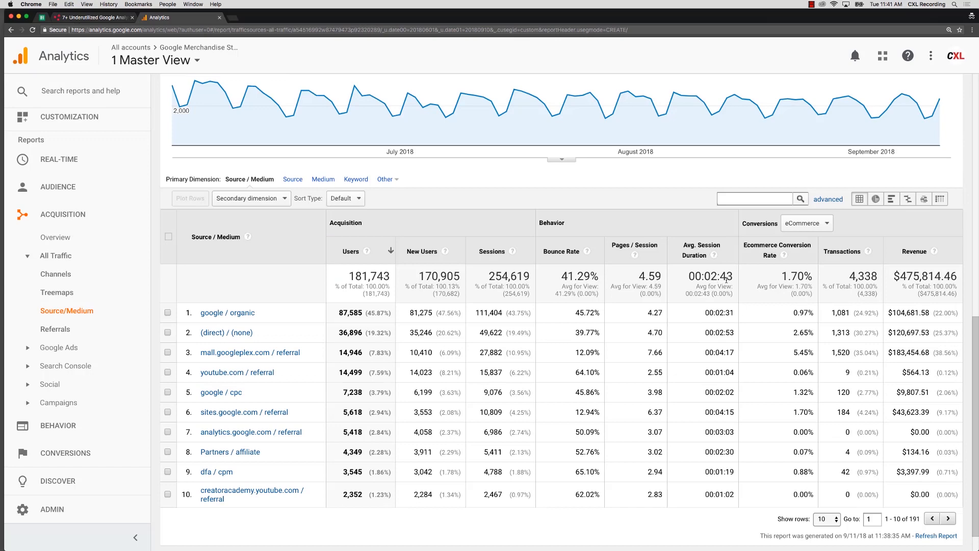
scroll(727, 280, up, 3)
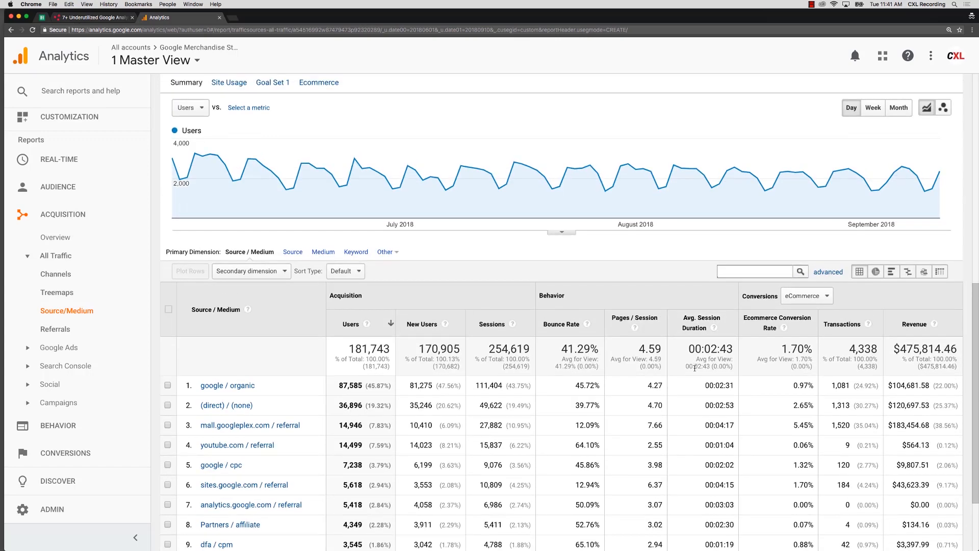
scroll(696, 373, up, 9)
click(456, 266)
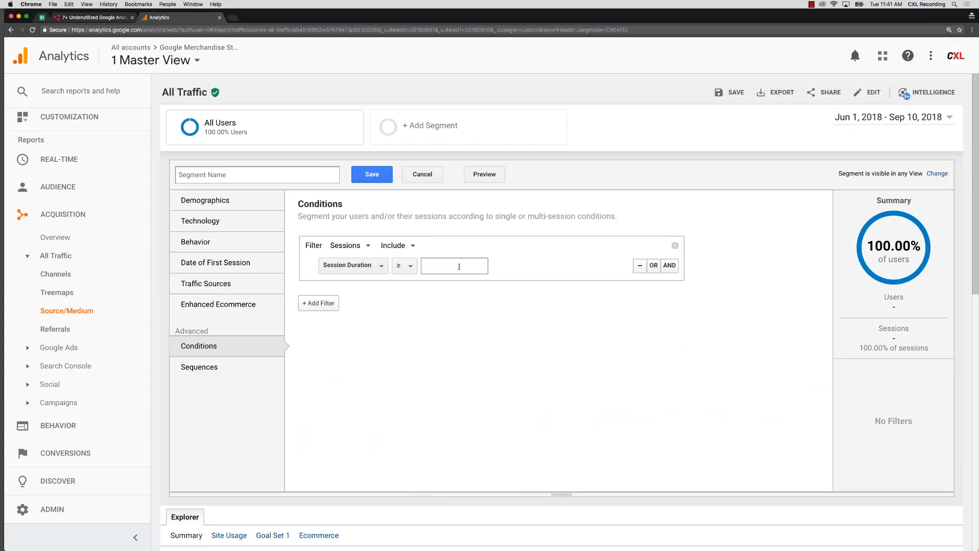
text(3)
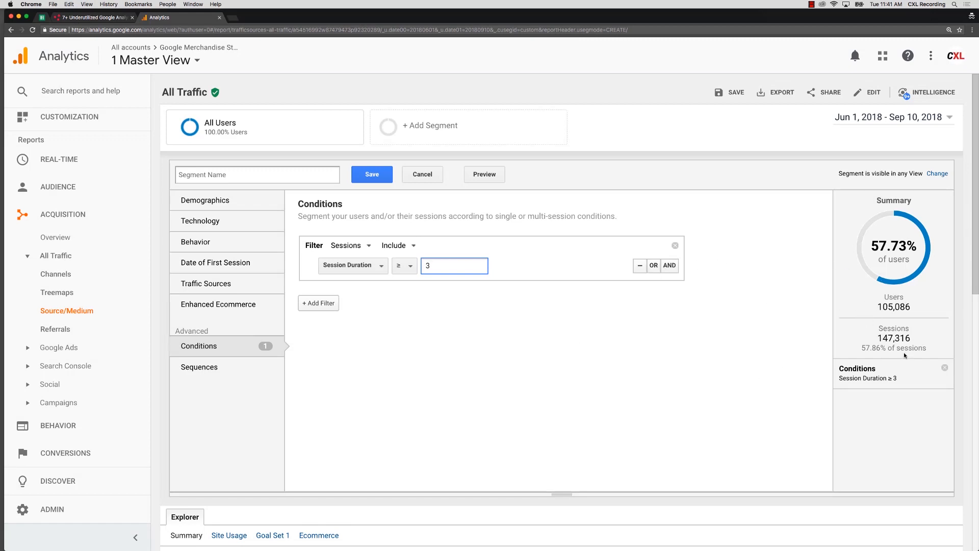
Recheck the article's Methodical Marys definition and the report's average pages per session
scroll(838, 297, down, 1)
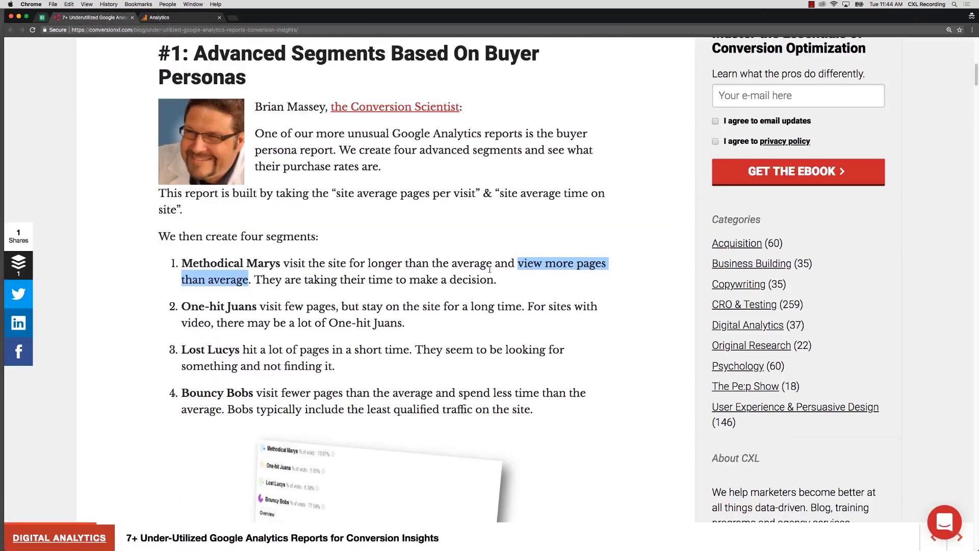
drag(349, 263, 253, 282)
click(156, 20)
scroll(488, 303, down, 8)
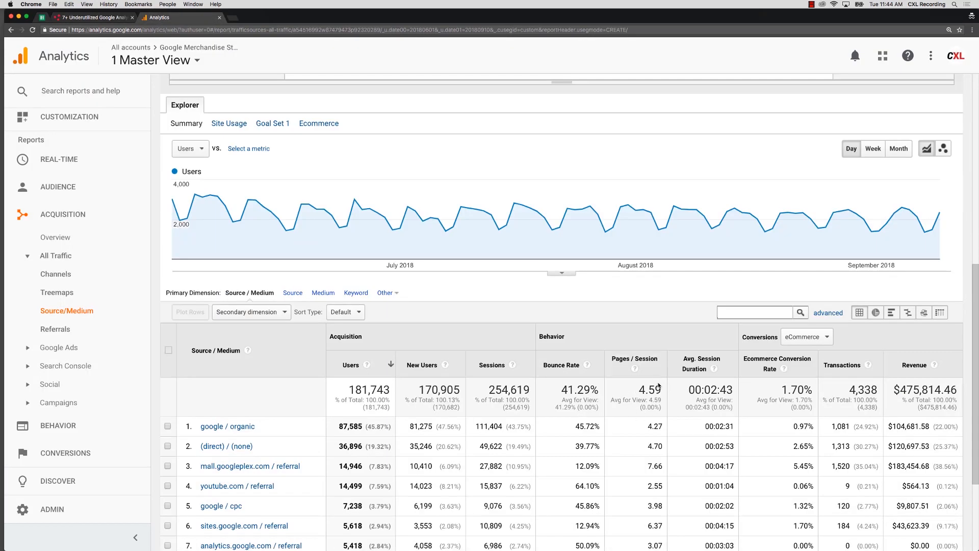
scroll(643, 388, up, 8)
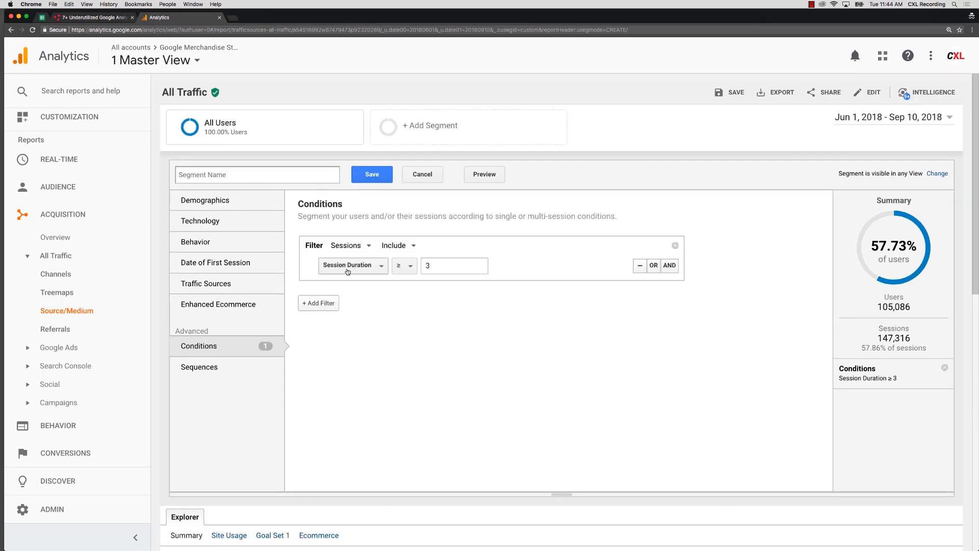
Add an AND condition that requires Unique Pageviews per session ≥ 5
click(669, 265)
click(360, 315)
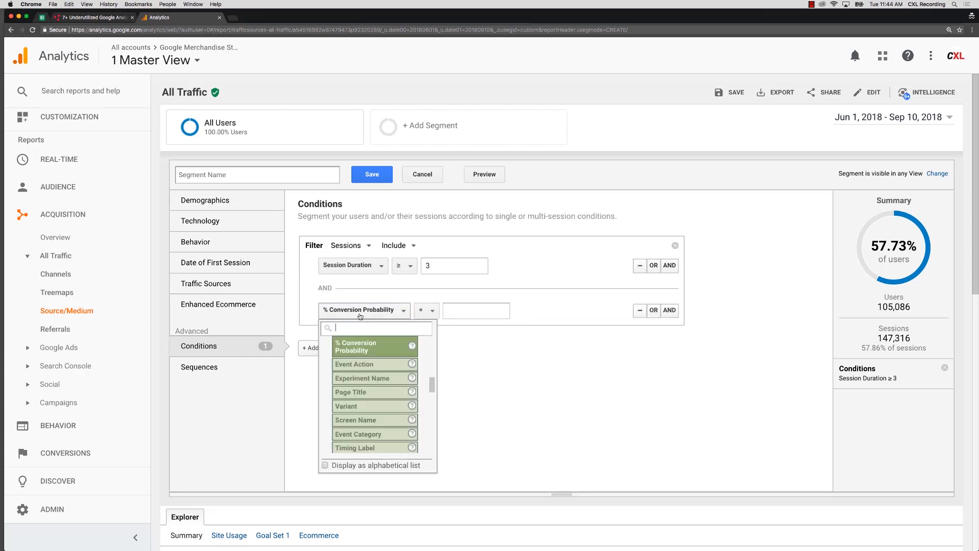
text(uniq)
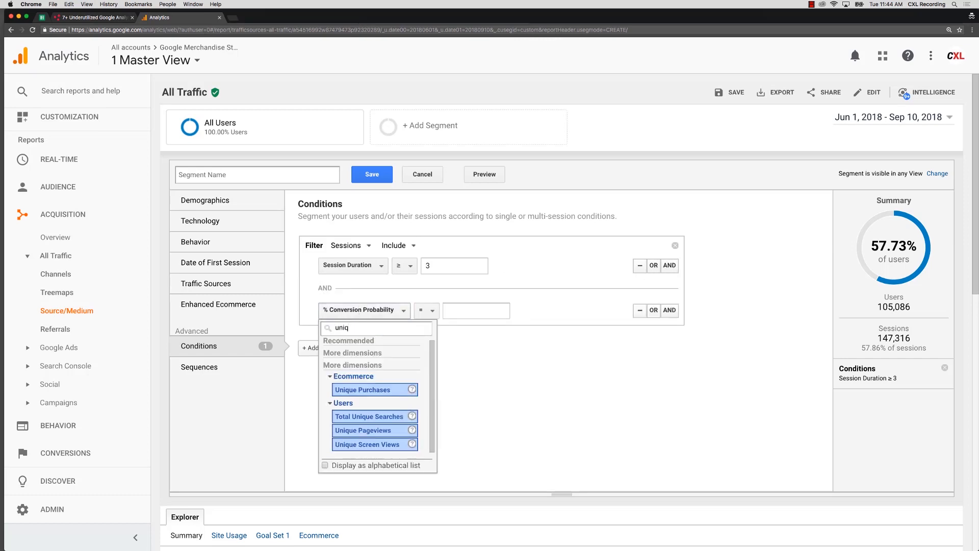
click(363, 431)
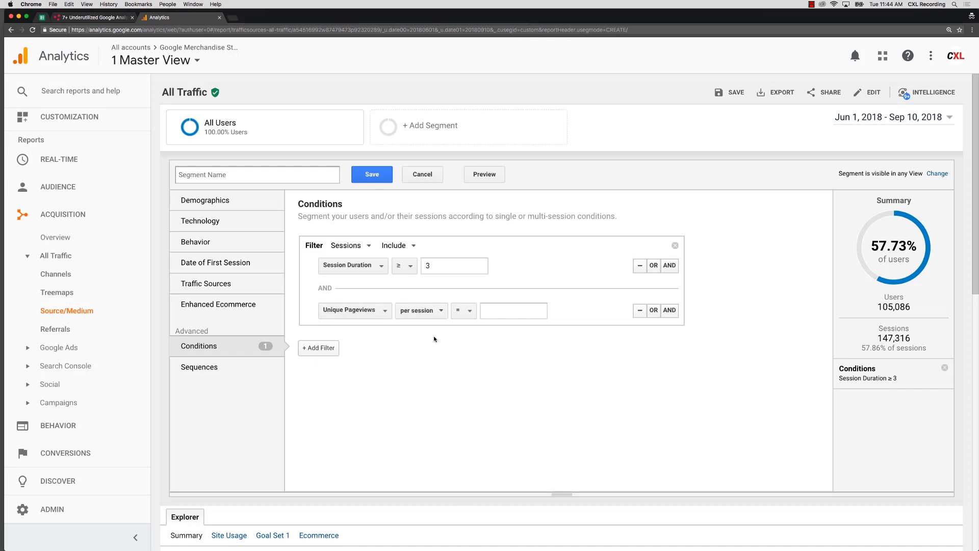
click(462, 311)
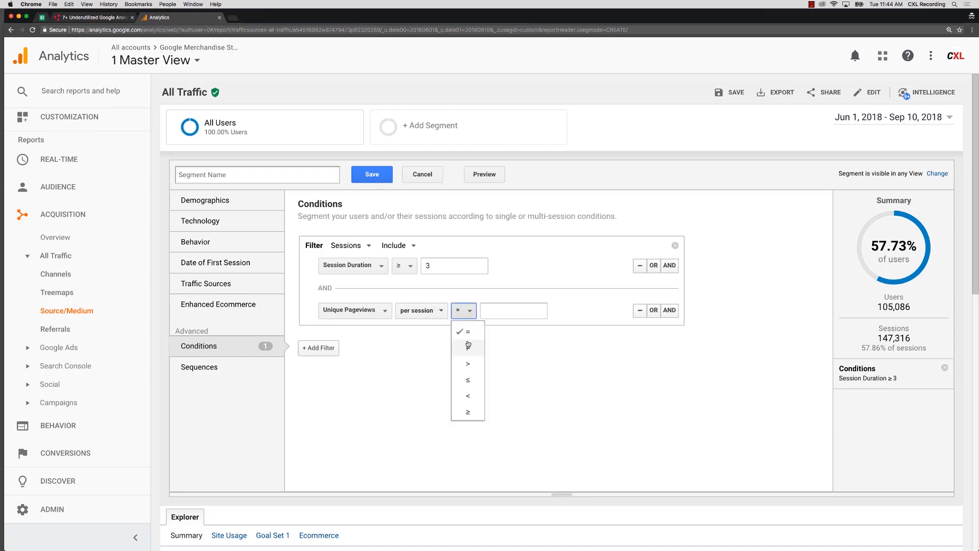
click(468, 411)
click(500, 312)
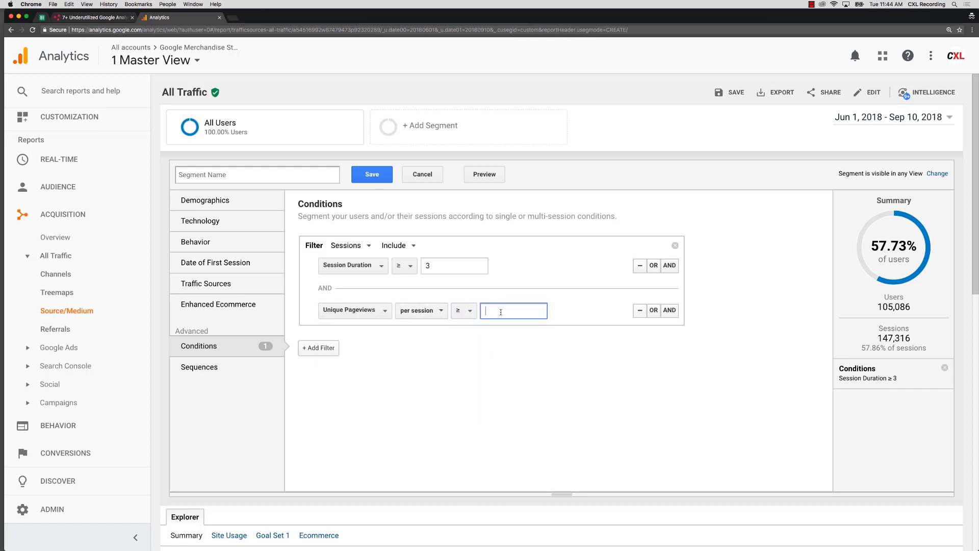
text(5)
click(517, 293)
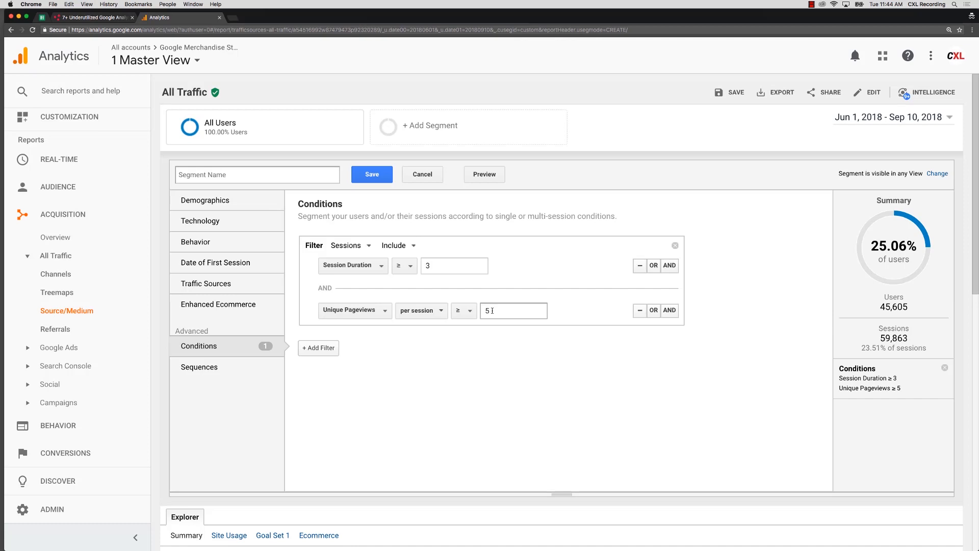
Name the segment "Methodical Mary" and save it
click(301, 177)
text(Mathodical Mary)
click(372, 176)
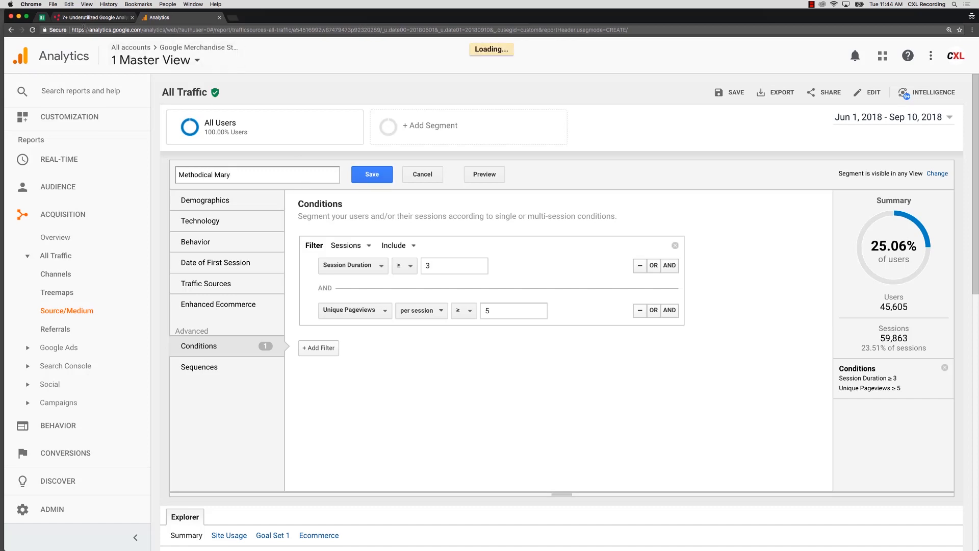
Read the article's Bouncy Bobs definition, highlighting the part about pages and time compared with the average, and return to the Analytics report
click(85, 19)
scroll(259, 306, down, 1)
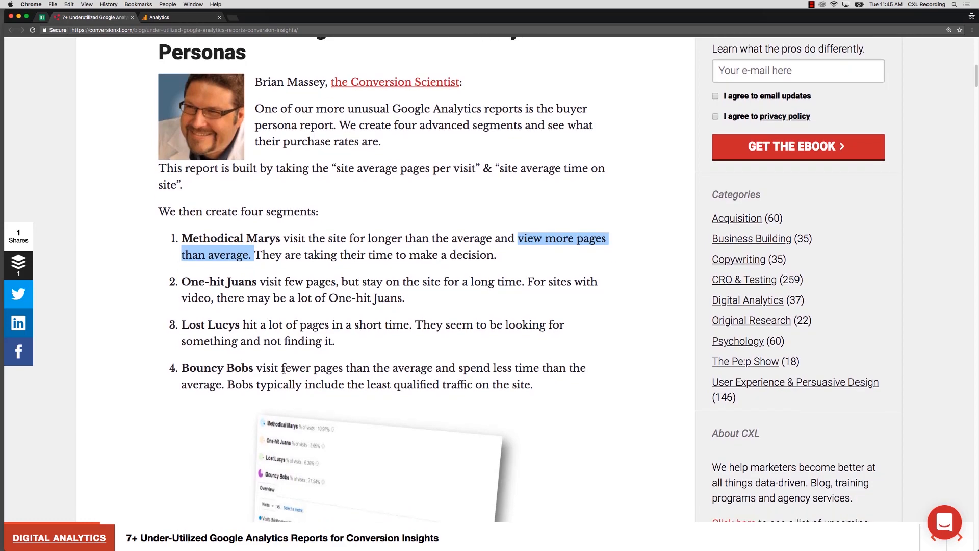
drag(283, 368, 567, 371)
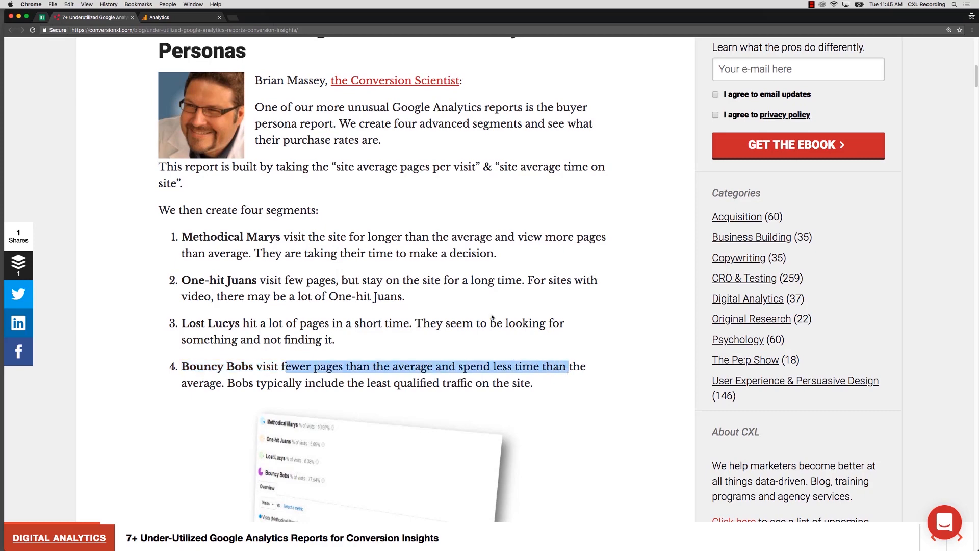
click(176, 17)
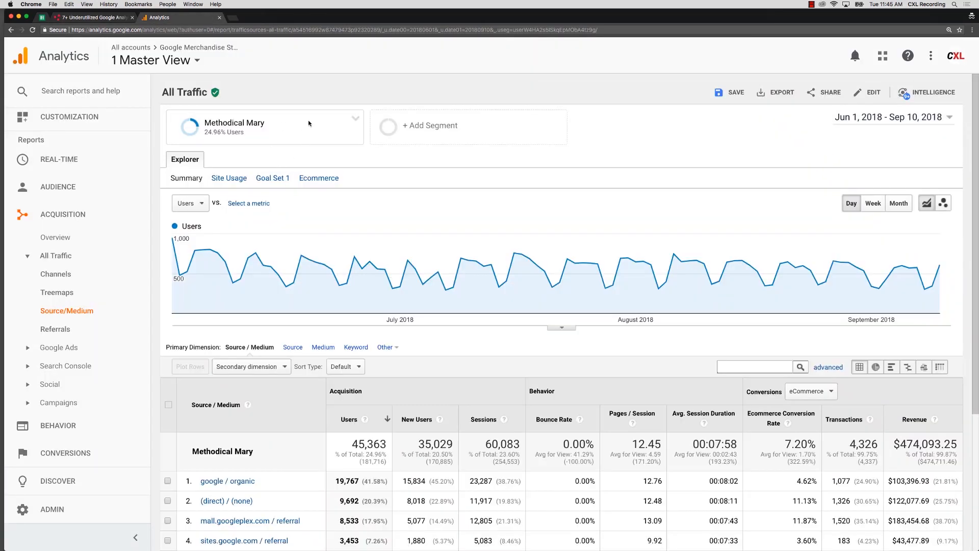
Copy the Methodical Mary segment and change the copy's Session Duration condition to ≤ 3
click(356, 118)
click(370, 149)
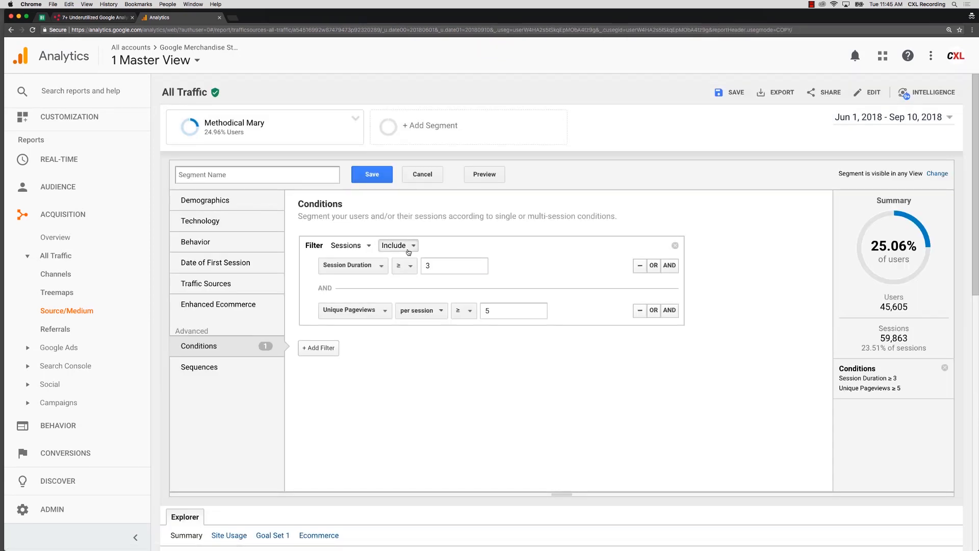
click(410, 269)
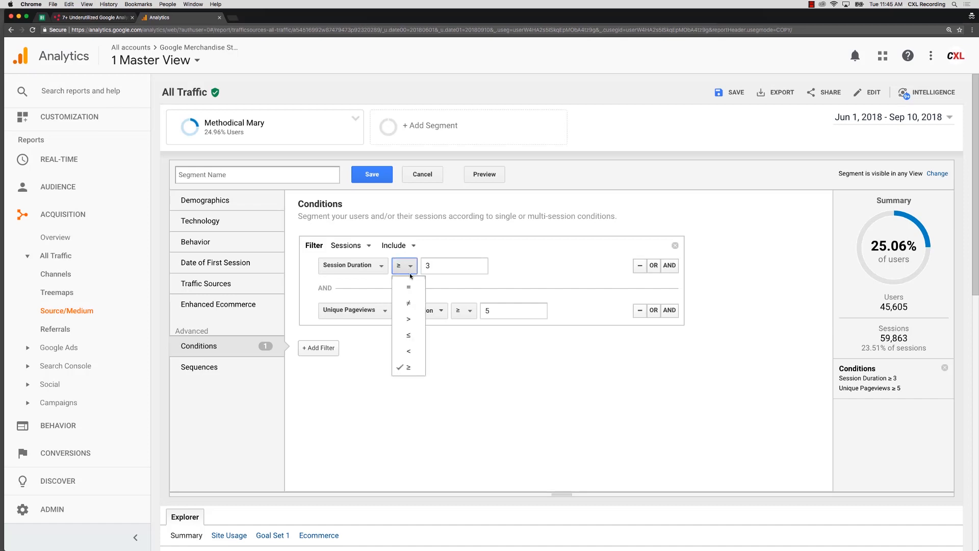
click(410, 340)
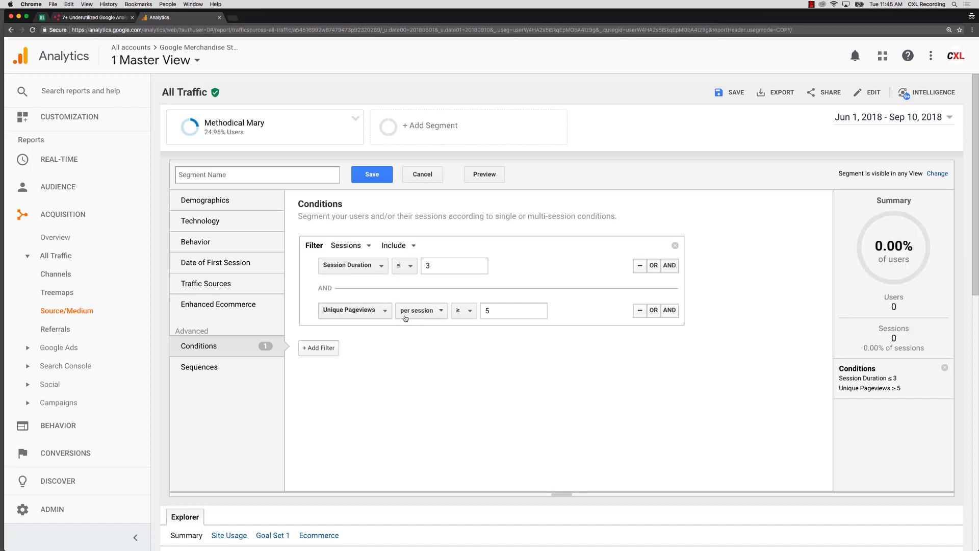
Change the Unique Pageviews per session condition to ≤ 5 and save the segment as "Bouncy Bob"
click(467, 312)
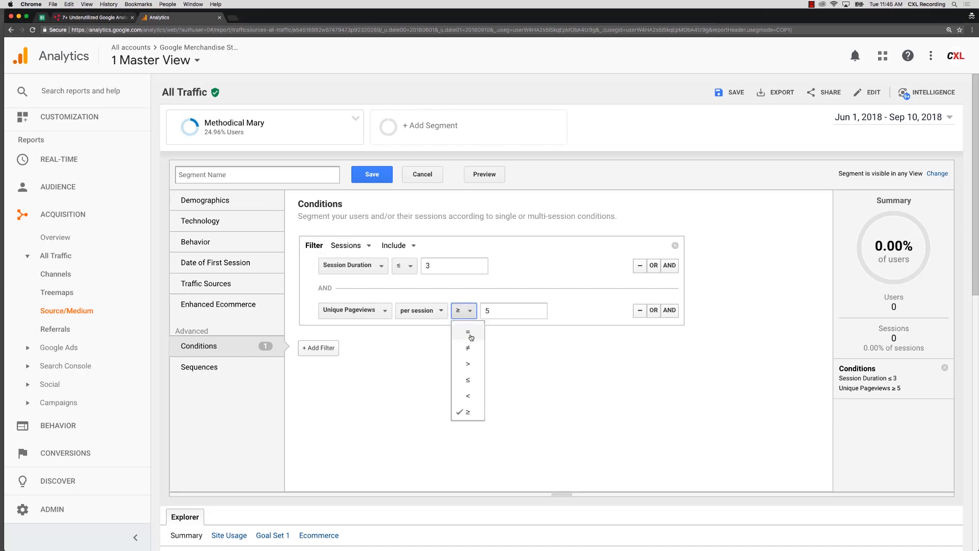
click(469, 380)
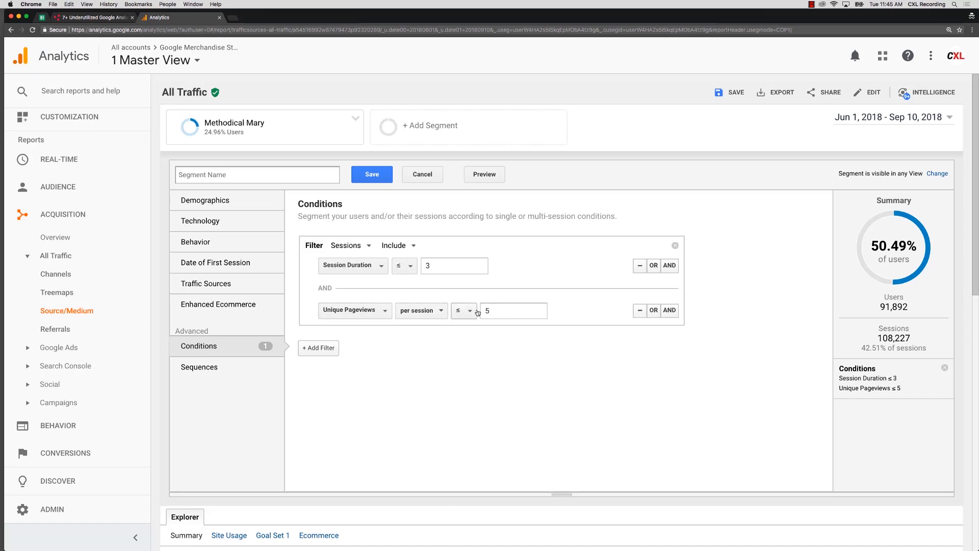
text(Bouncy Bob)
click(387, 175)
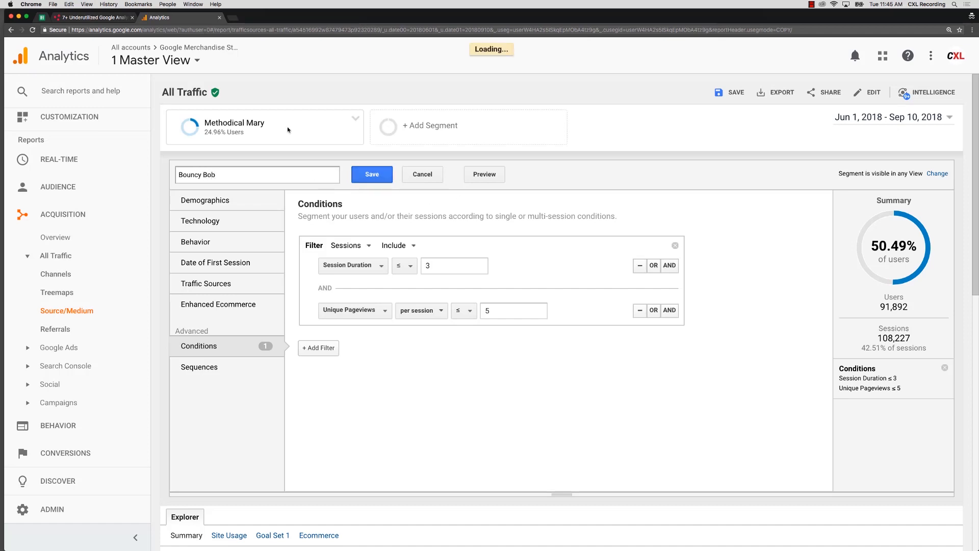
Check the article's Lost Lucys definition and return to the Analytics report
click(103, 18)
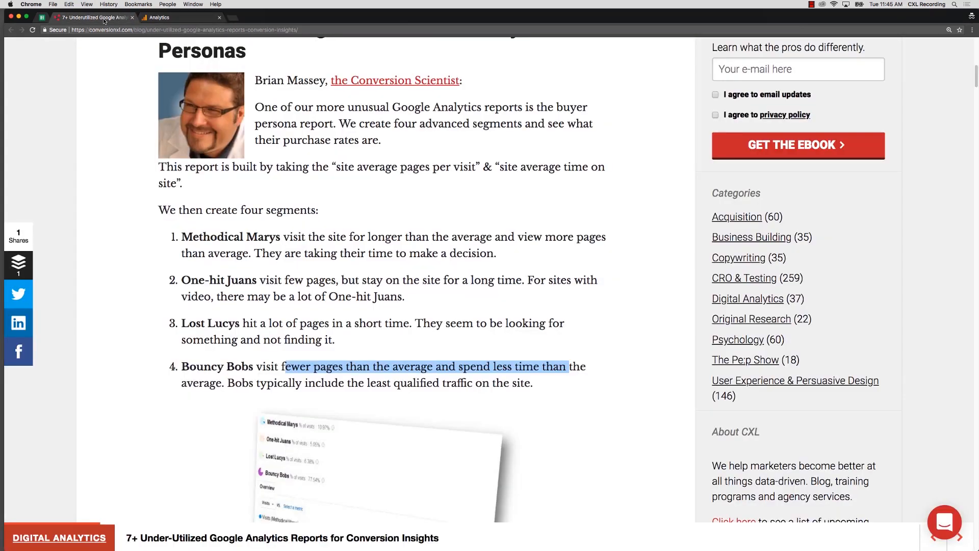
click(191, 317)
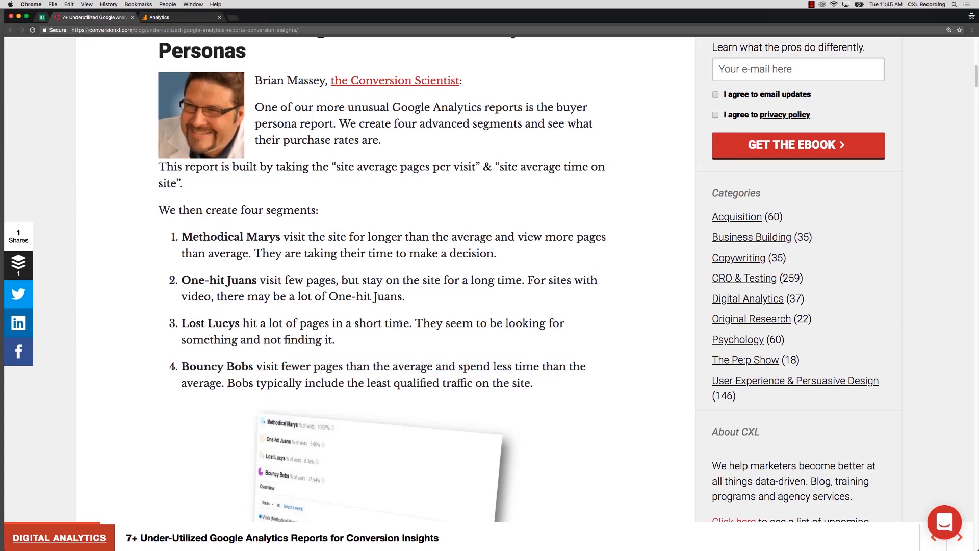
click(179, 18)
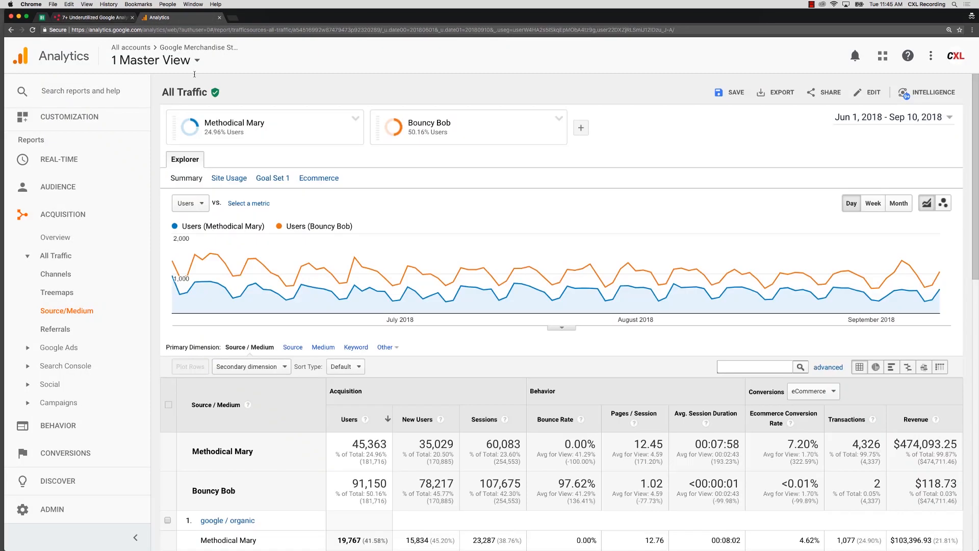
Copy the Bouncy Bob segment and set the copy's Session Duration condition to ≤ 5
click(561, 125)
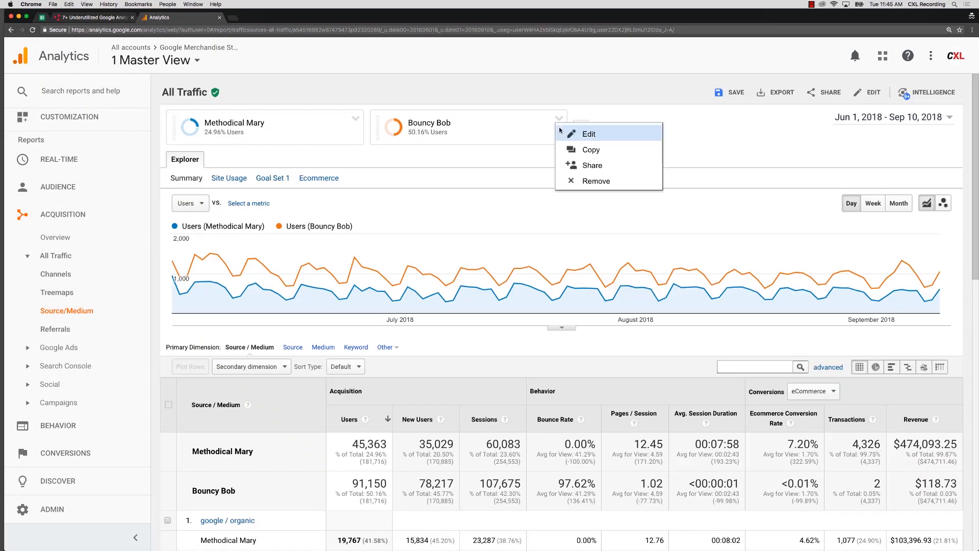
click(557, 160)
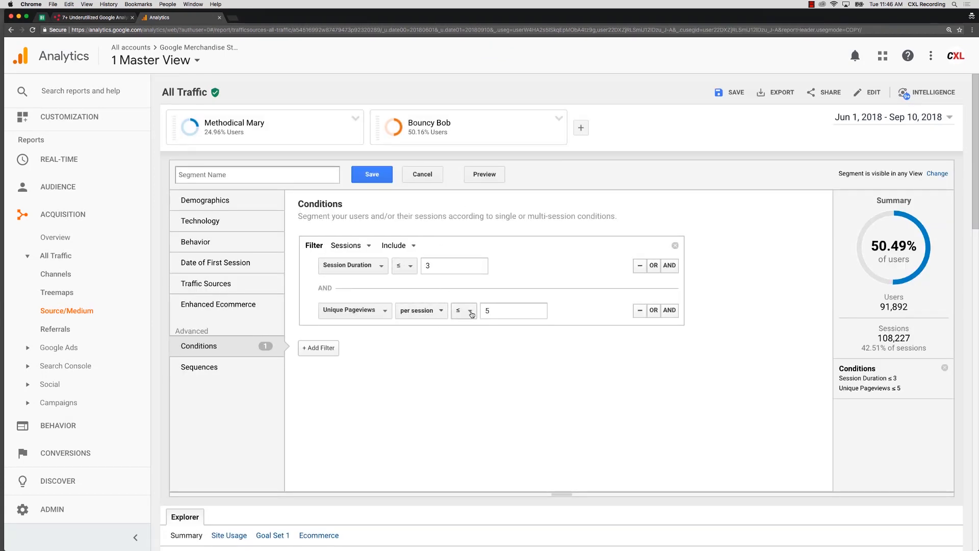
click(435, 265)
drag(435, 266, 424, 266)
text(5)
Change the Unique Pageviews per session condition to ≥ 3
click(464, 311)
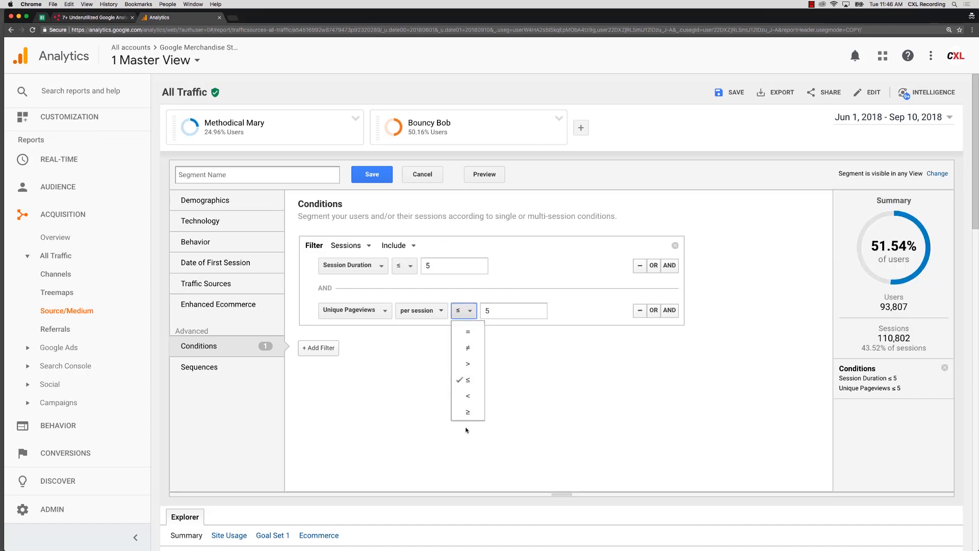
click(466, 413)
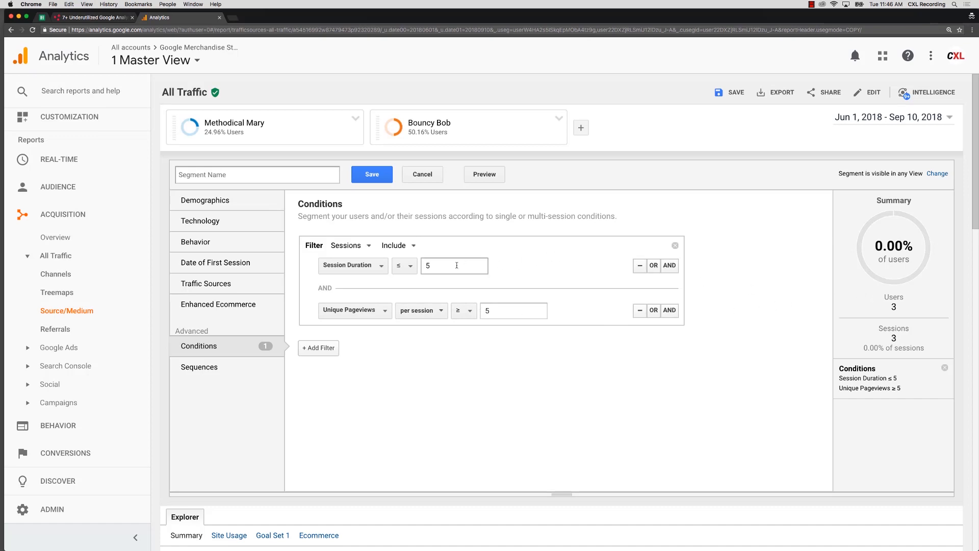
double_click(494, 311)
text(3)
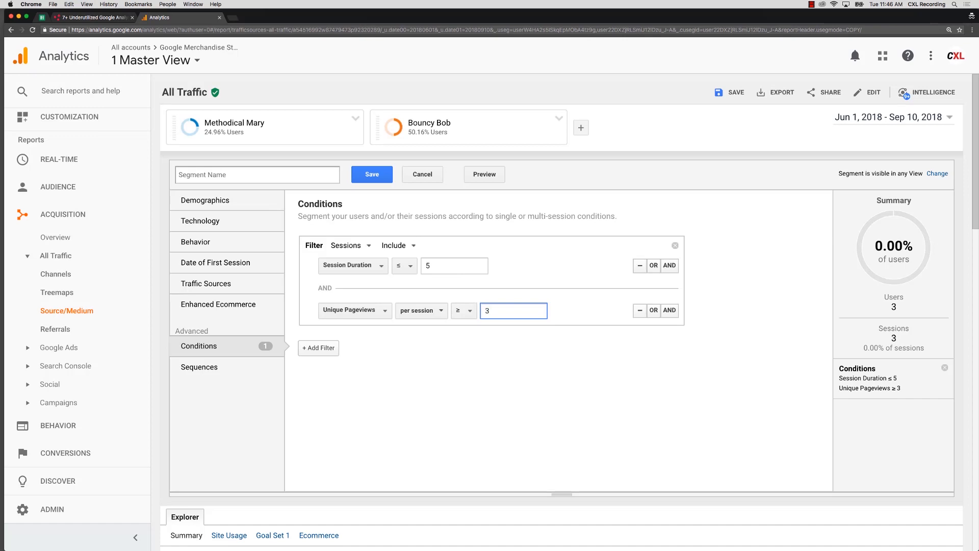
Name the segment "Lost Lucy" and save it
click(433, 269)
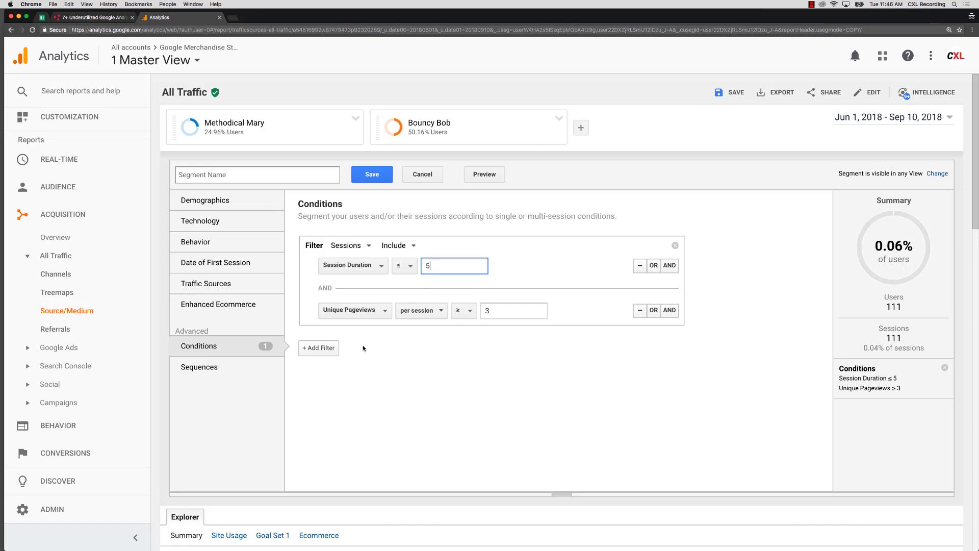
click(321, 178)
text(Lost Luc)
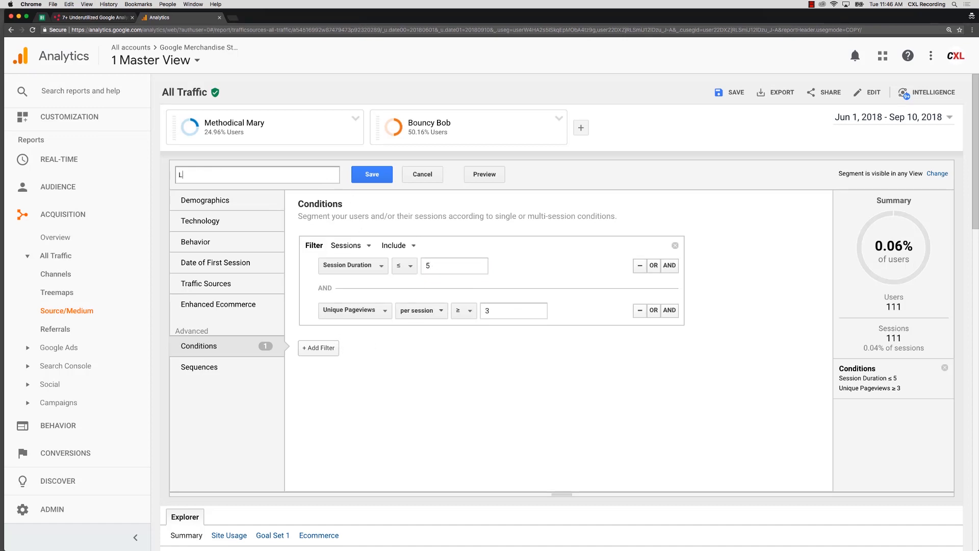
text(y)
click(372, 174)
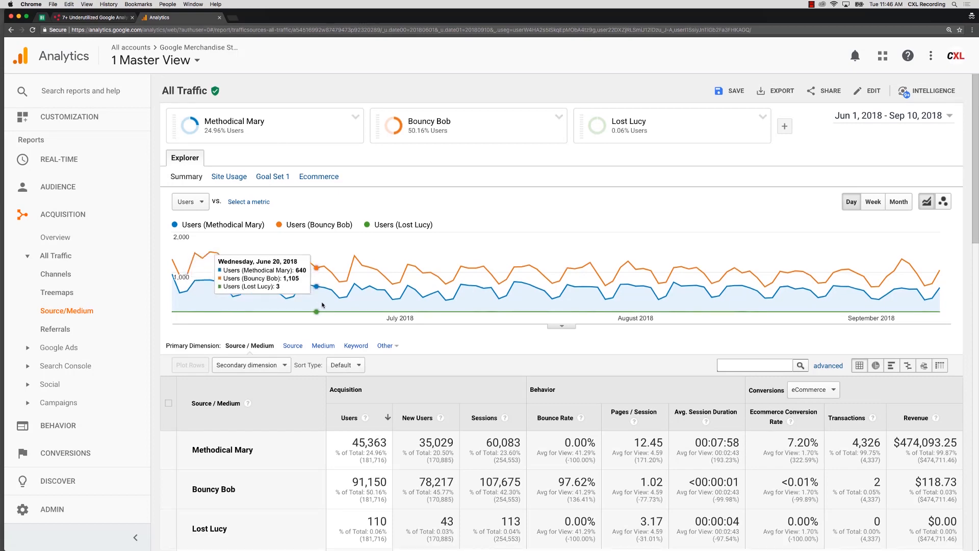
Review the three segments' figures in the Source/Medium report and check the article's One-hit Juans definition
scroll(355, 337, down, 2)
scroll(356, 334, down, 1)
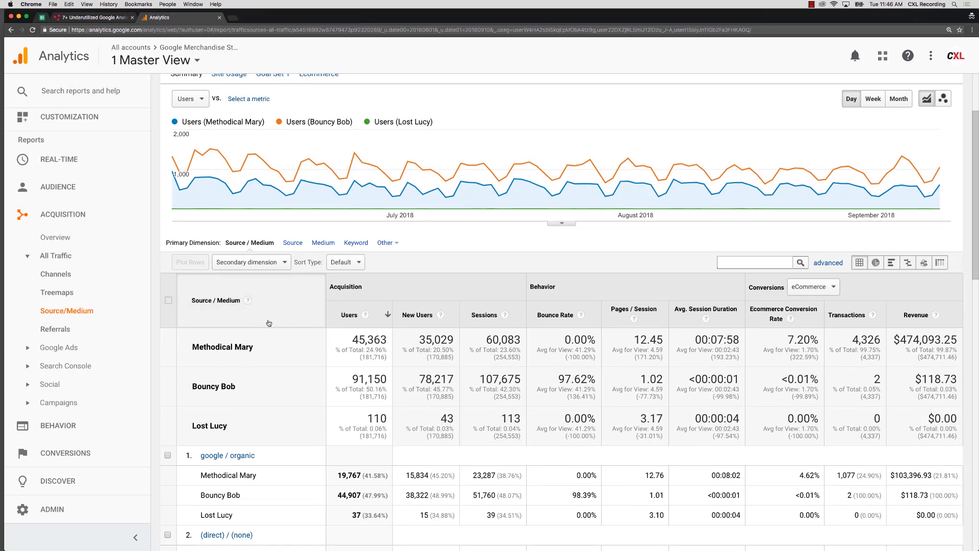
scroll(268, 322, up, 4)
click(93, 19)
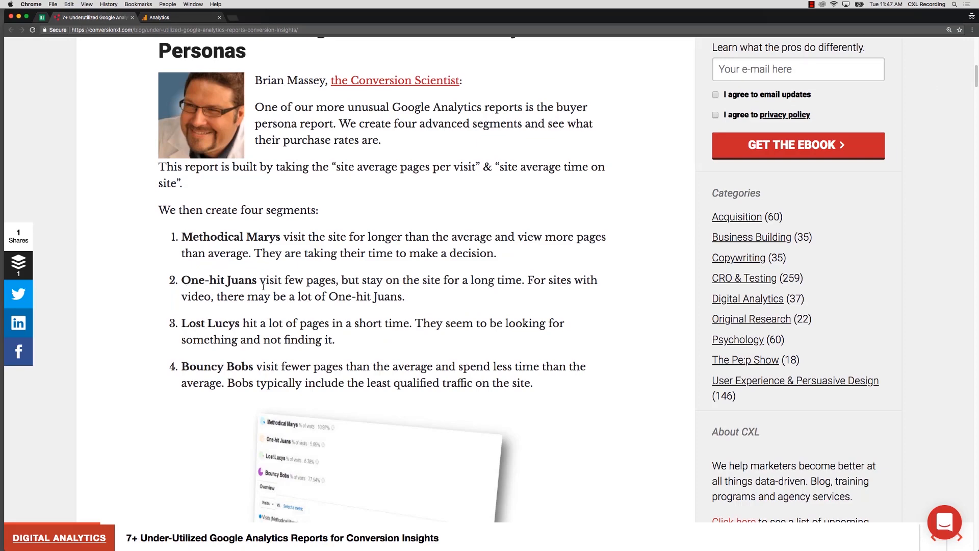
click(172, 16)
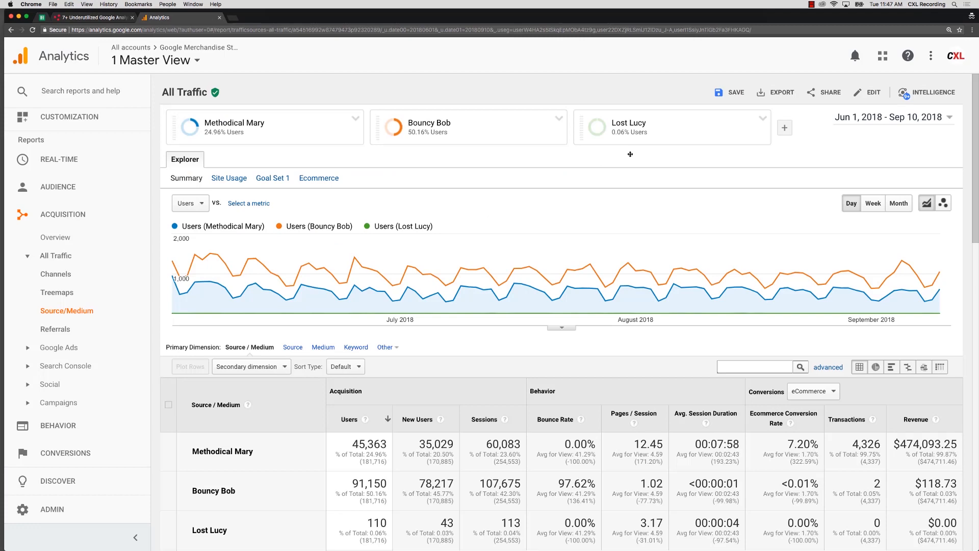
Copy the Lost Lucy segment and change the copy's Session Duration condition to ≥ 5
click(763, 119)
click(793, 150)
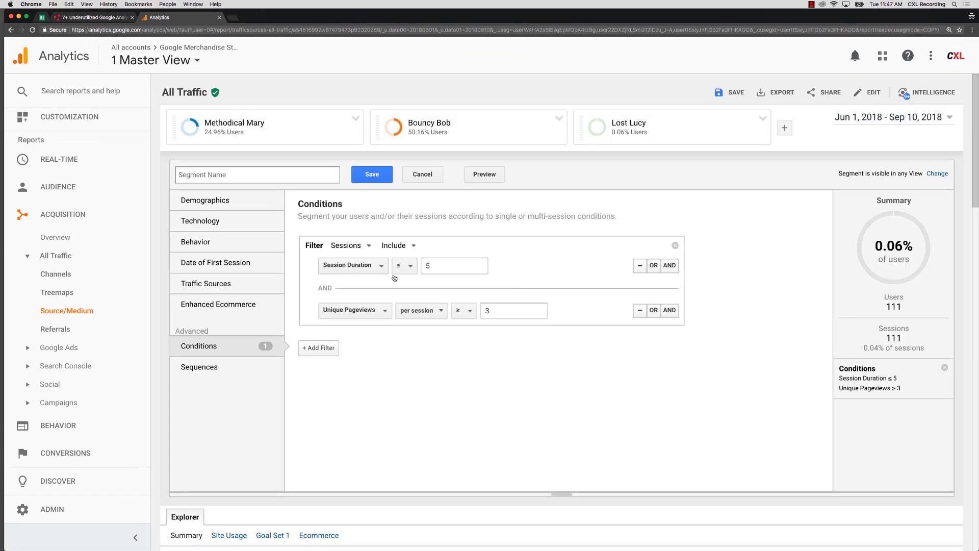
click(408, 268)
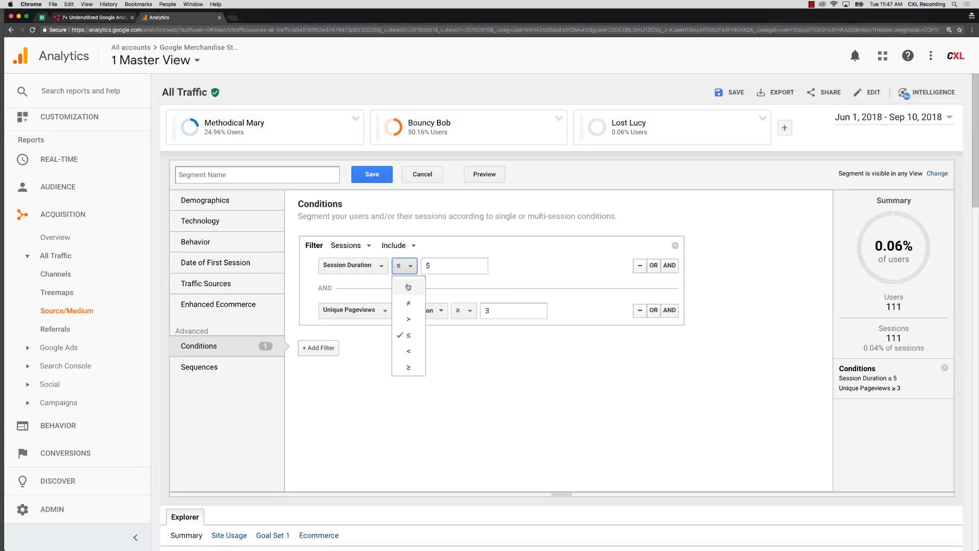
click(409, 368)
click(435, 268)
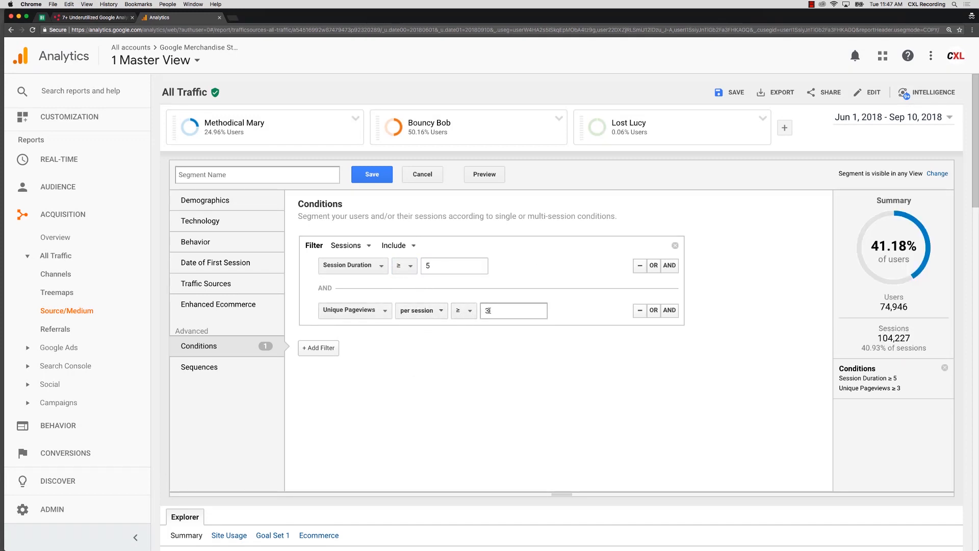
Change the copied segment's Unique Pageviews per session condition to ≤ 3
click(465, 310)
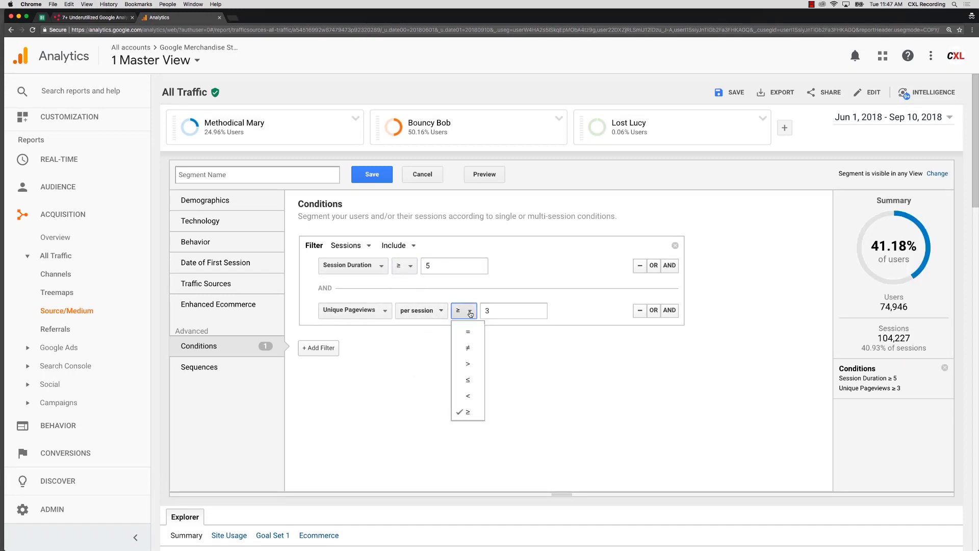
click(468, 380)
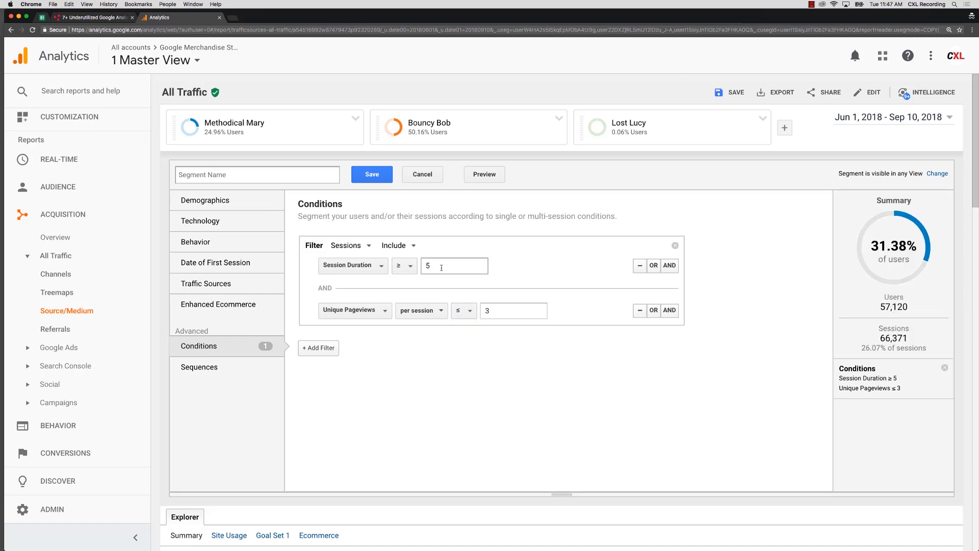
click(487, 315)
Recheck the persona in the article, name the segment "One-hit Juan" and save it
click(86, 19)
click(154, 18)
text(One-Hit Juan)
click(376, 179)
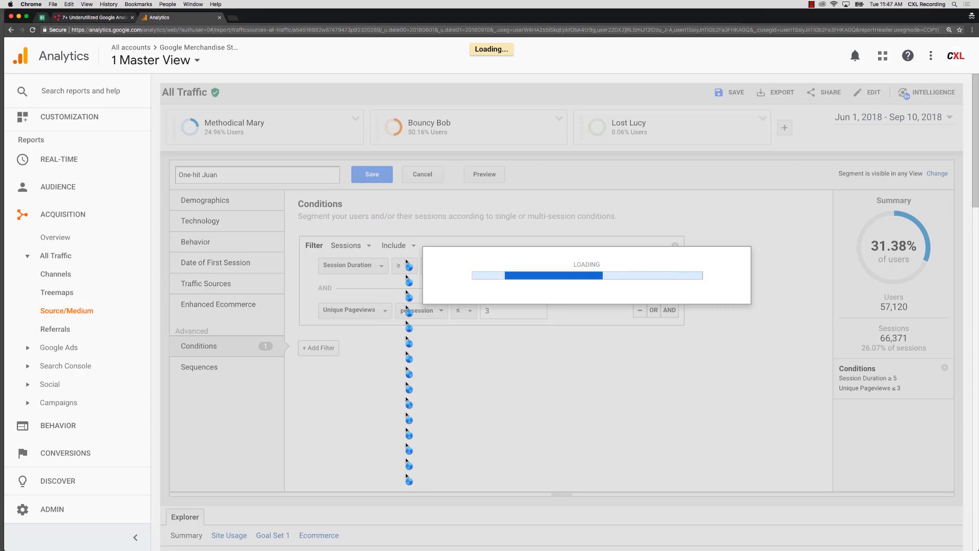
Compare the four segments in the report table, examining the pages per session of Methodical Mary and Bouncy Bob
scroll(406, 262, down, 5)
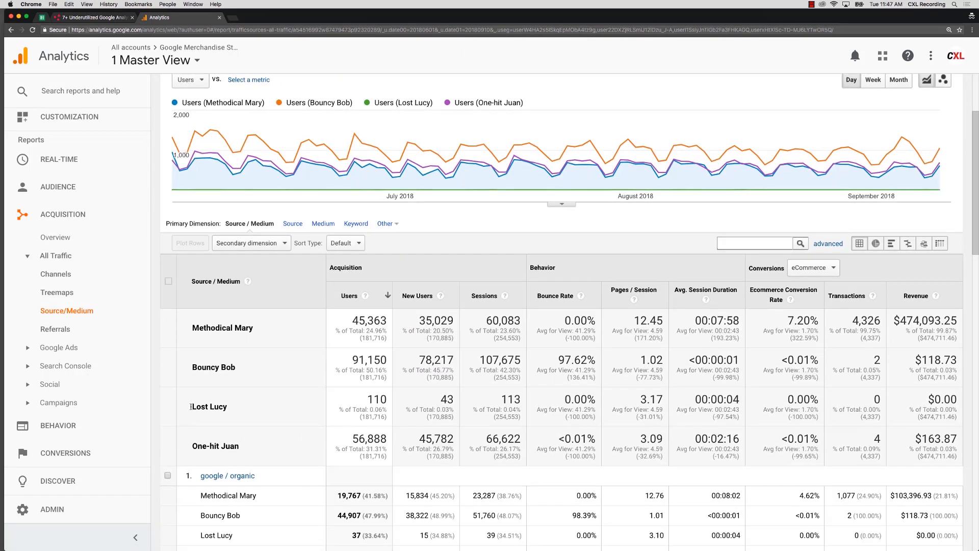
scroll(248, 411, down, 1)
scroll(367, 430, down, 1)
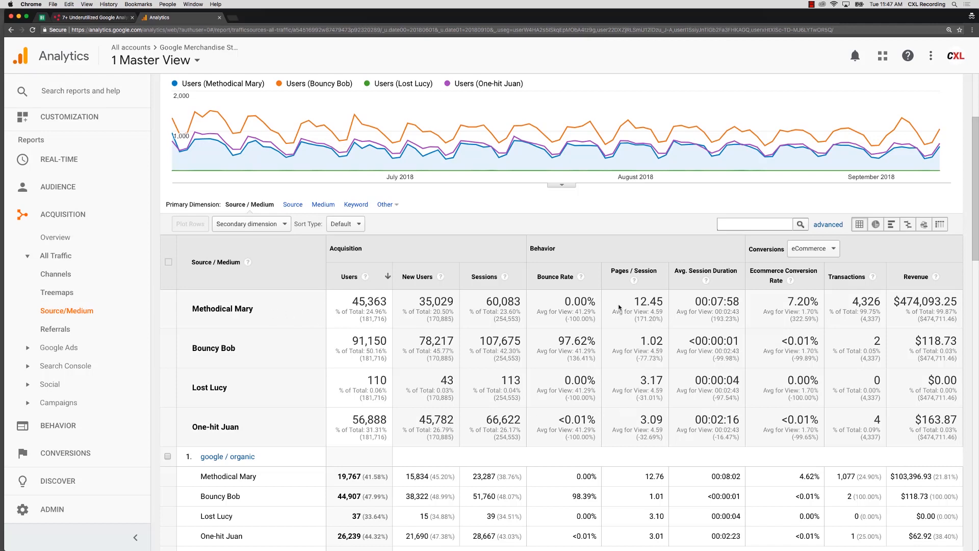
drag(633, 301, 664, 302)
scroll(649, 313, down, 1)
scroll(649, 313, down, 1)
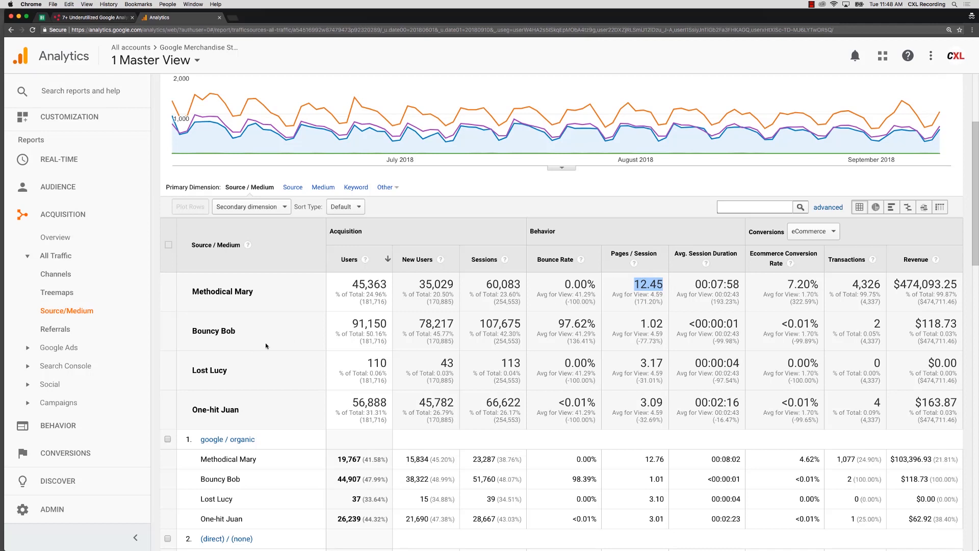
drag(556, 328, 665, 328)
click(640, 325)
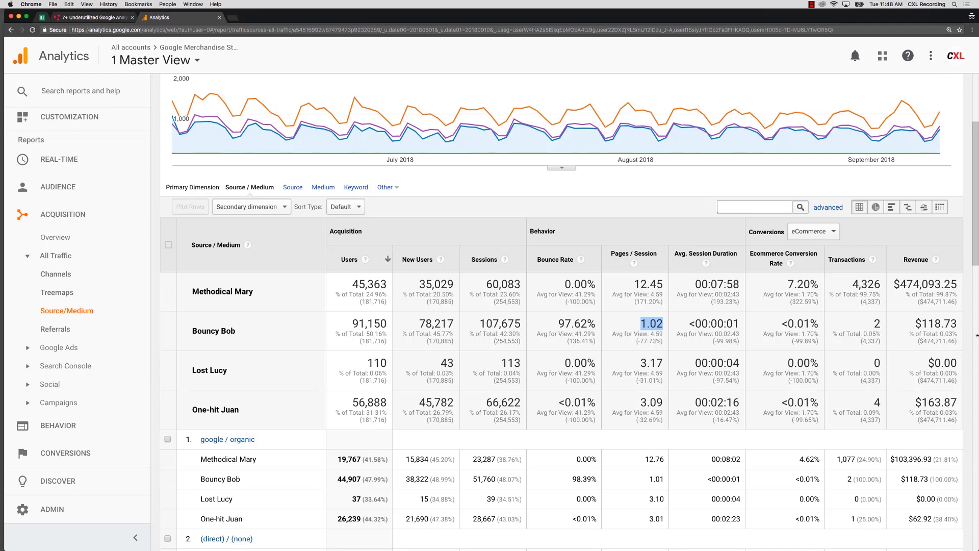
Compare the ecommerce conversion rate, transactions and revenue of Methodical Mary, Bouncy Bob and One-hit Juan
drag(873, 295, 954, 286)
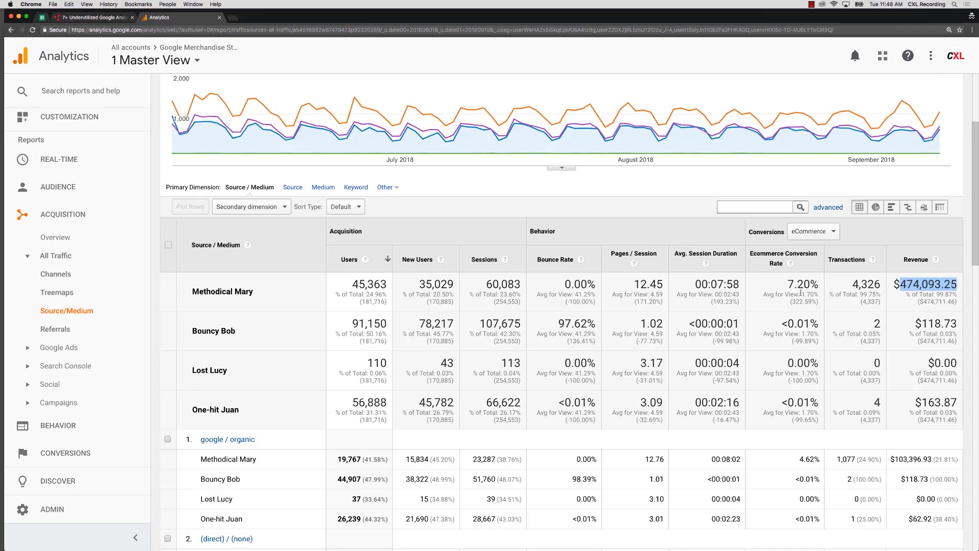
drag(787, 285, 948, 313)
scroll(898, 318, down, 1)
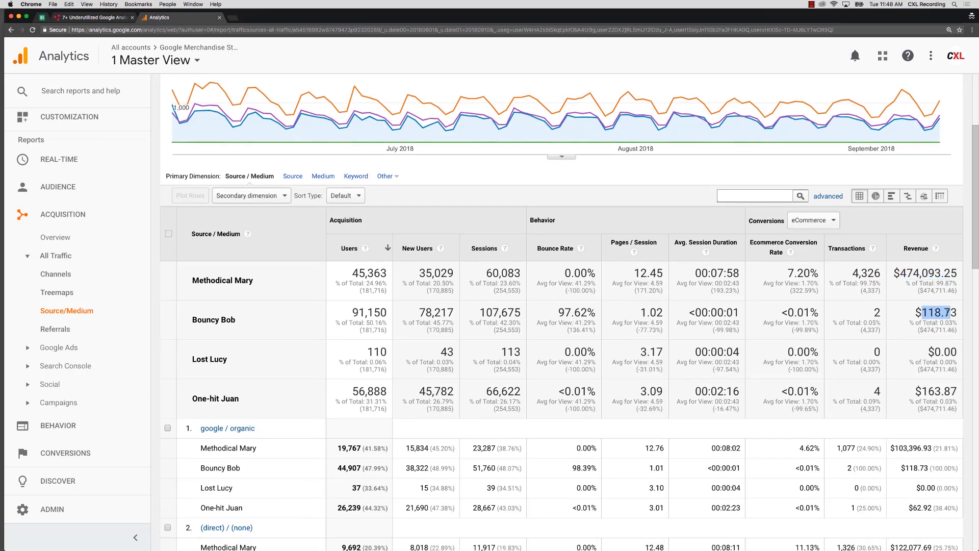
drag(865, 397, 954, 393)
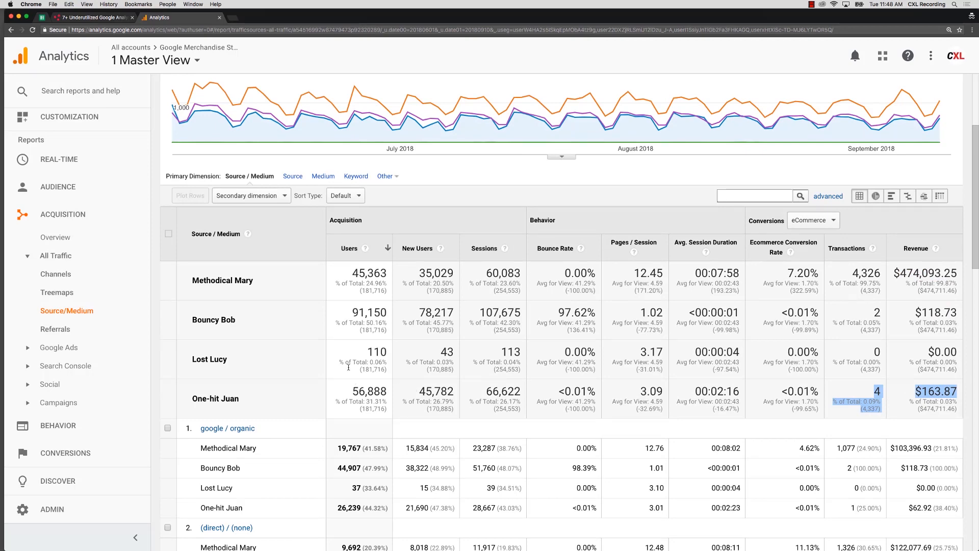
scroll(596, 367, up, 5)
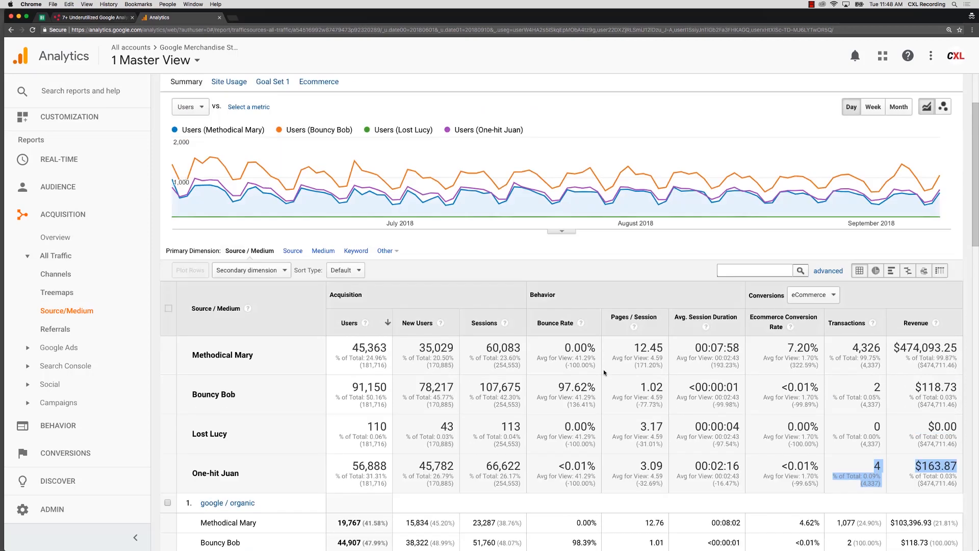